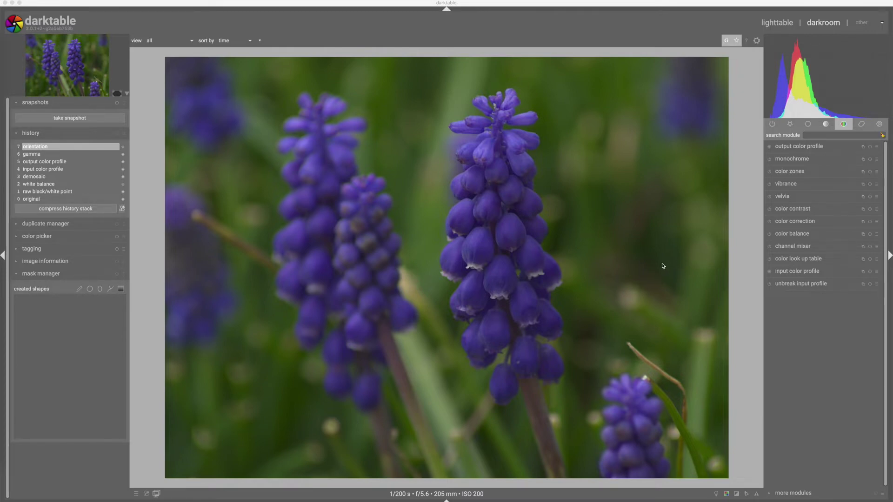
Step: Set basic adjustments saturation to exactly -1.00 so the grape hyacinth photo turns grey
left_click(789, 124)
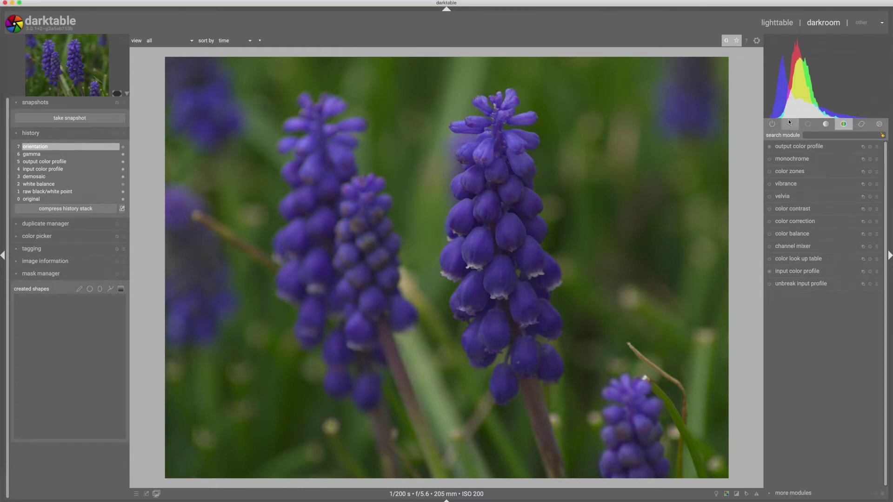
left_click(791, 125)
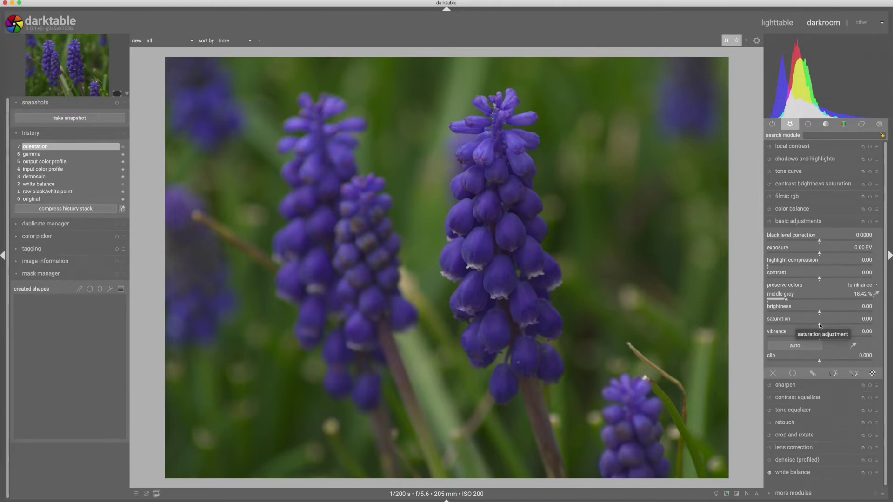
left_click_drag(820, 326, 764, 324)
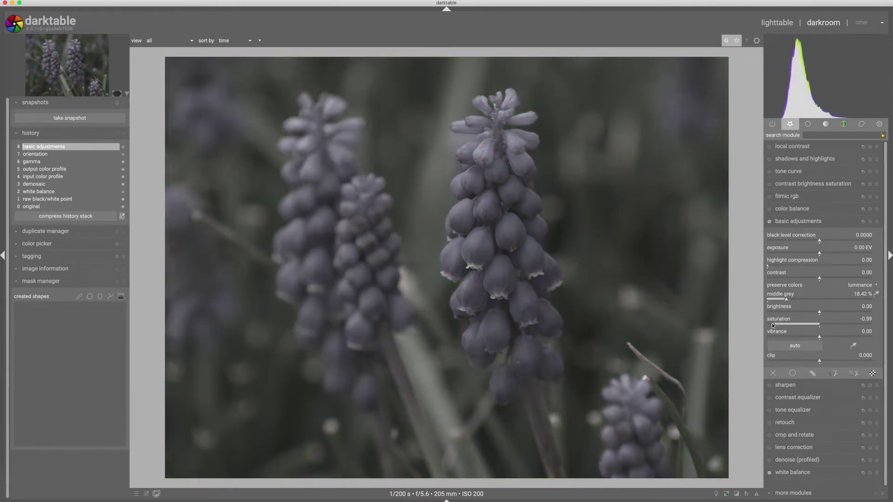
left_click_drag(773, 325, 757, 324)
right_click(773, 327)
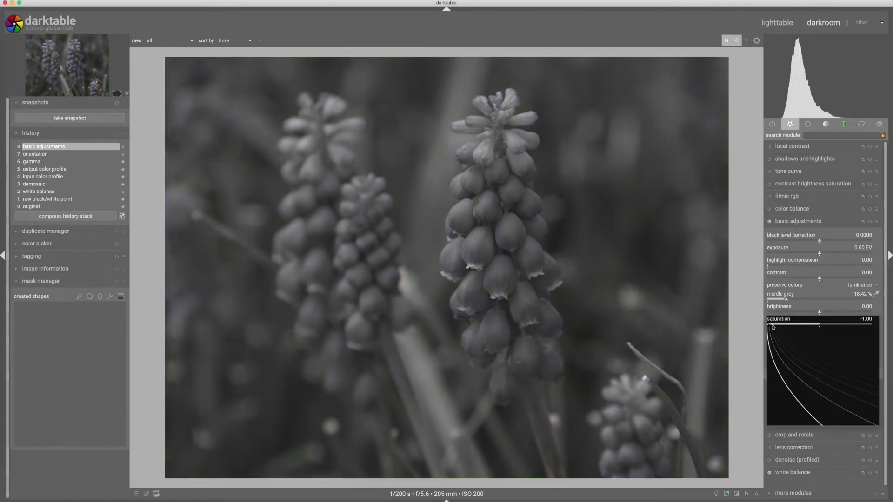
type("-1")
key("Return")
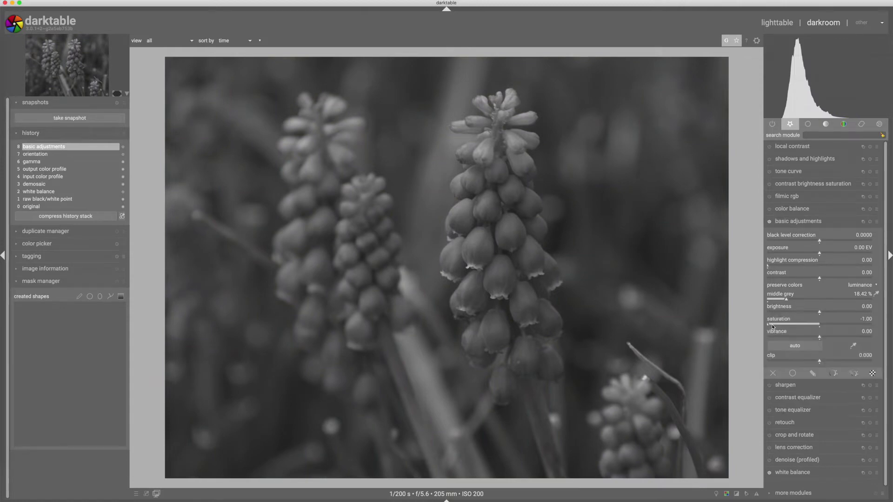
double_click(772, 327)
right_click(773, 326)
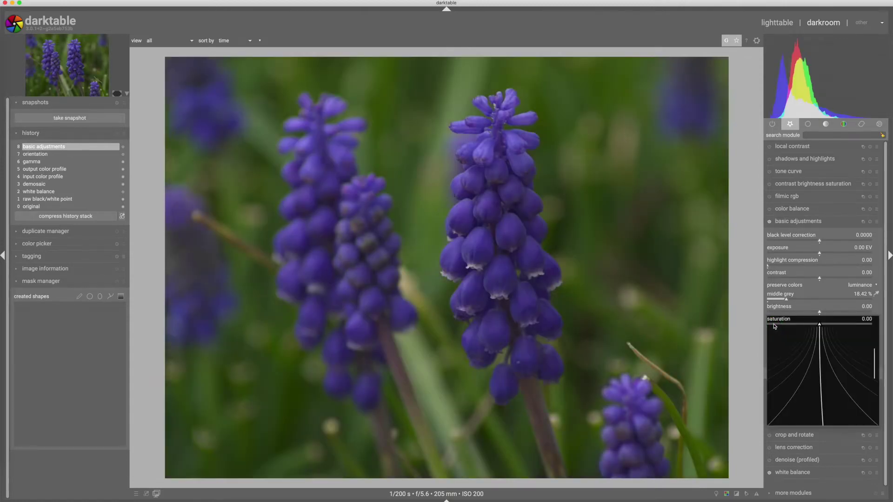
type("-1")
key("Return")
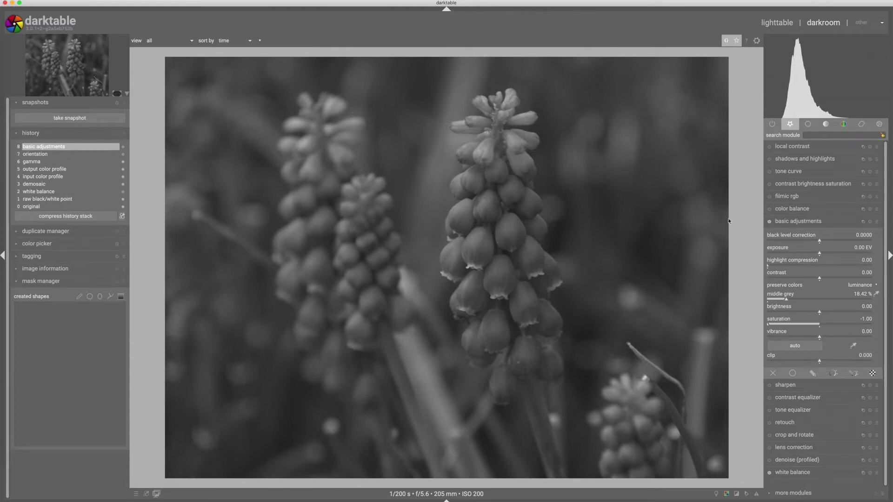
Step: Enable tone curve with black and white endpoints pulled inward and an S-curve of darker shadows, brighter highlights
left_click(783, 173)
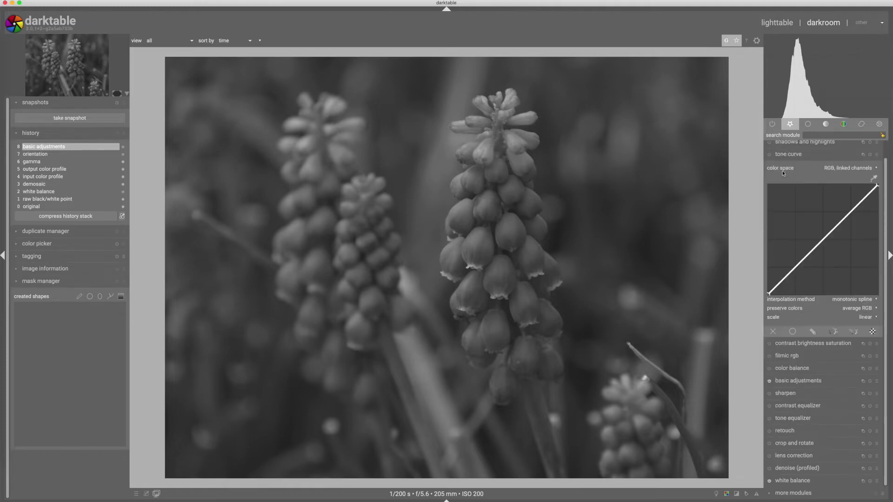
left_click(770, 155)
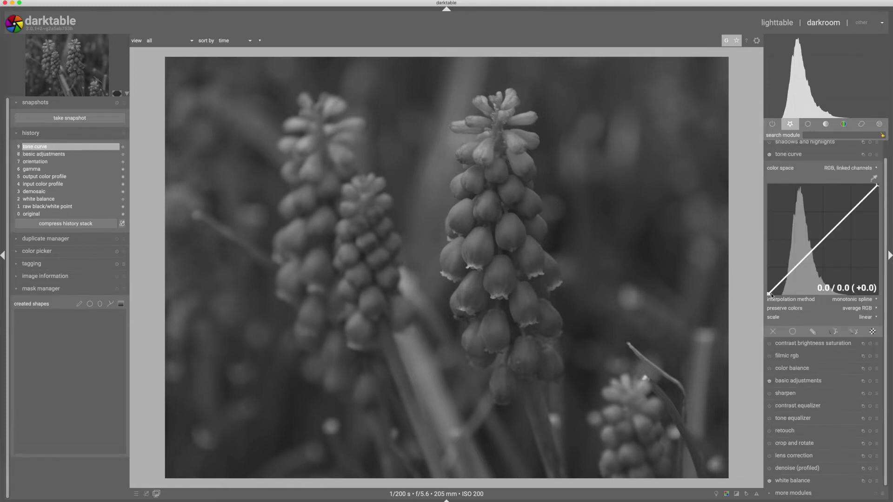
left_click_drag(768, 293, 780, 294)
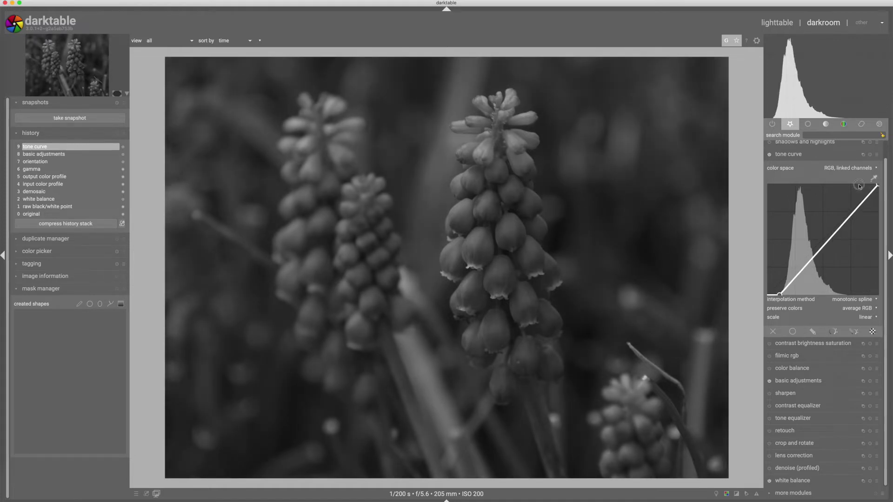
left_click_drag(866, 186, 854, 187)
left_click_drag(795, 274, 796, 280)
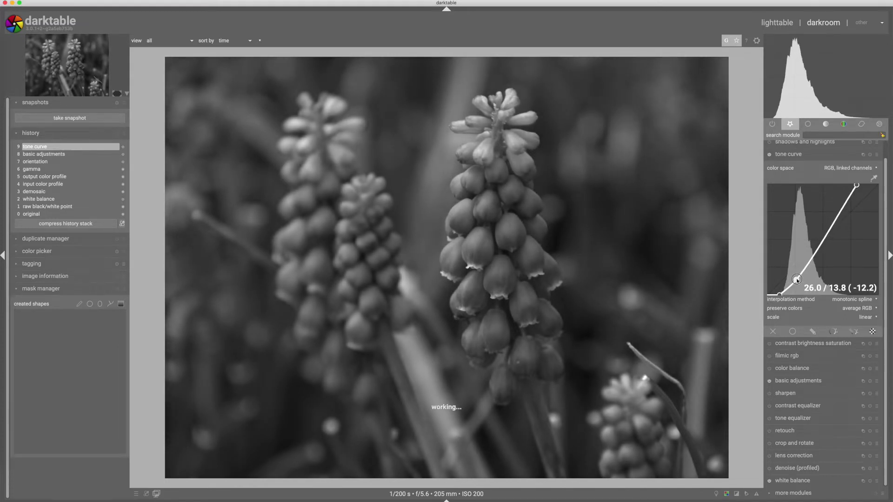
left_click_drag(839, 213, 839, 204)
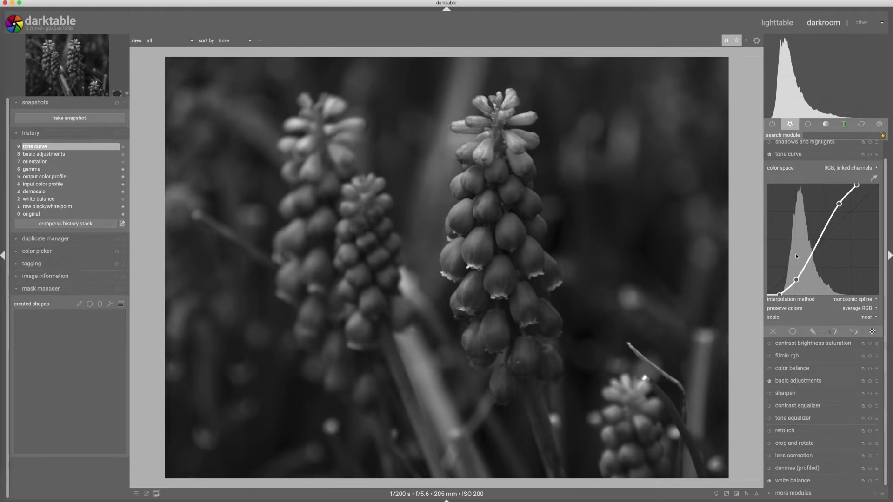
left_click_drag(780, 293, 778, 294)
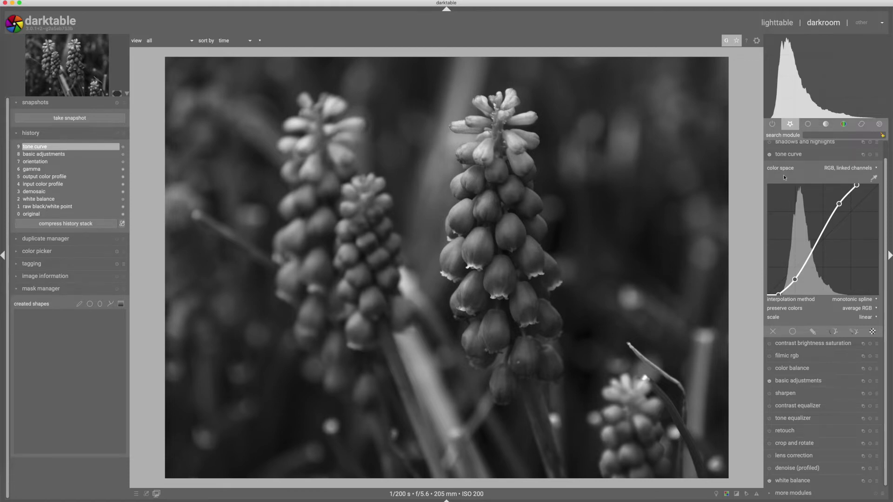
Step: Roll history back to orientation, compress the stack, and enable the monochrome module
left_click(37, 161)
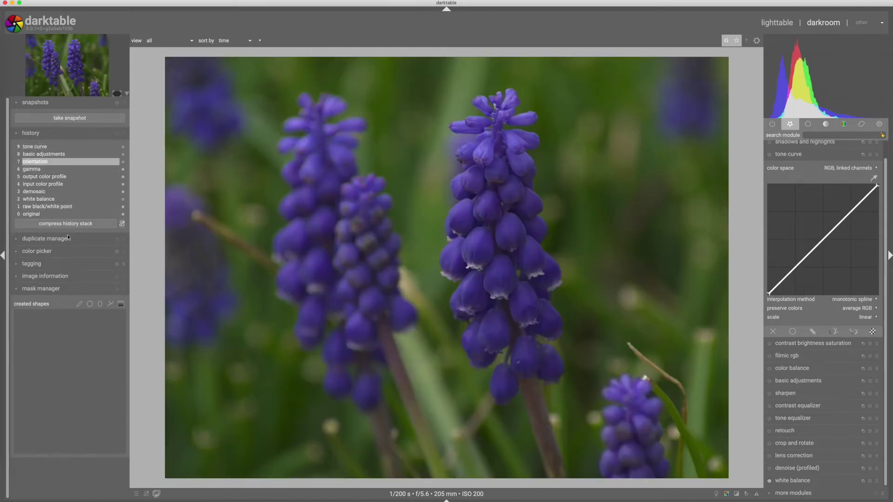
left_click(71, 223)
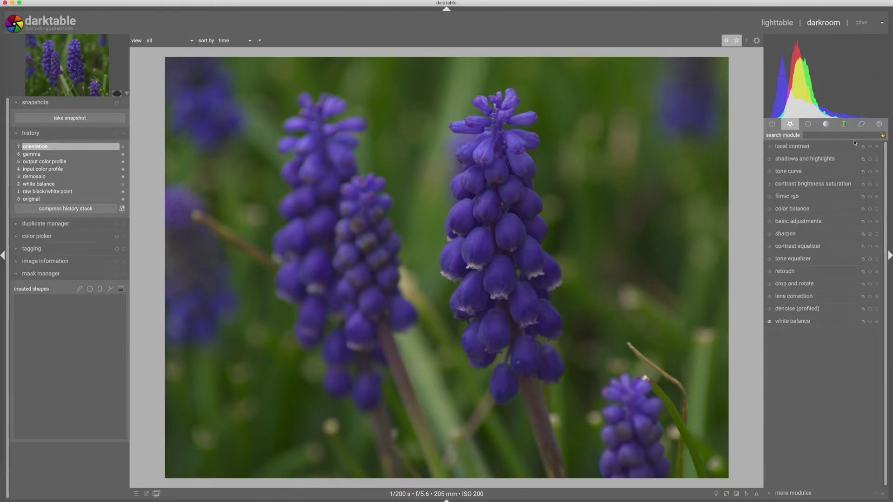
left_click(844, 124)
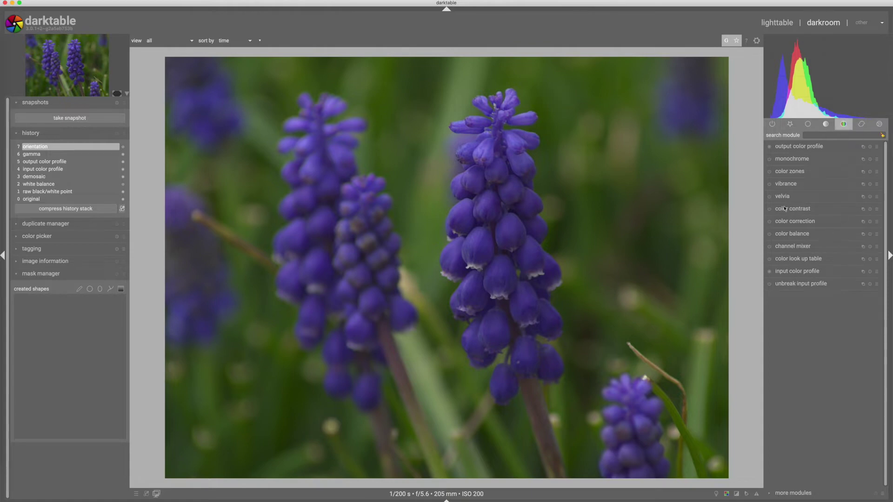
left_click(794, 158)
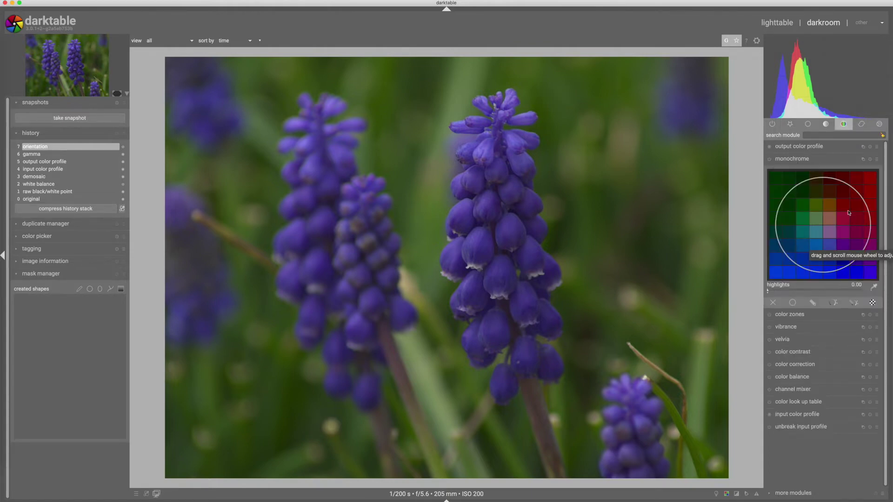
left_click(769, 160)
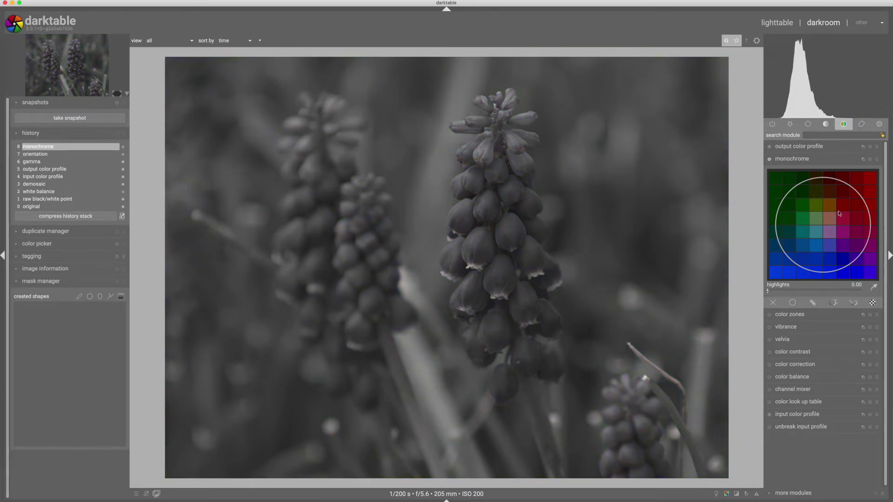
Step: Move the monochrome filter through orange-red, blue, blue-purple and green tones
left_click_drag(824, 224, 854, 198)
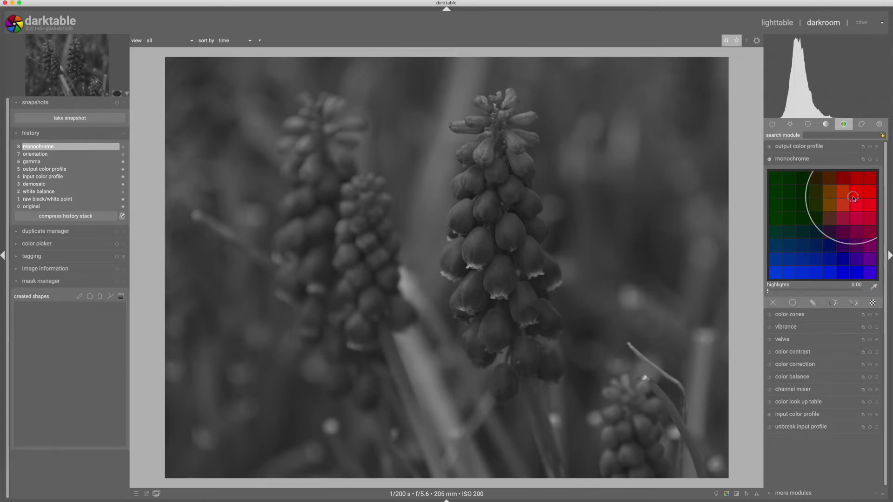
left_click_drag(853, 198, 781, 269)
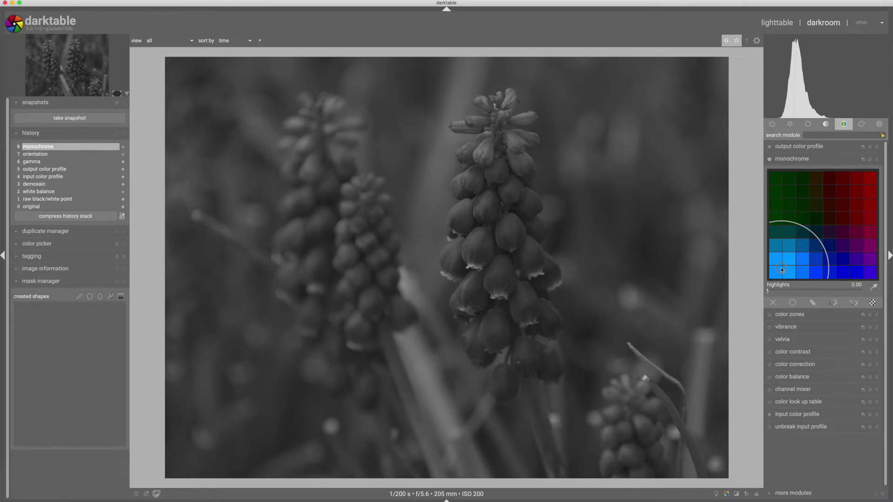
left_click_drag(781, 270, 852, 259)
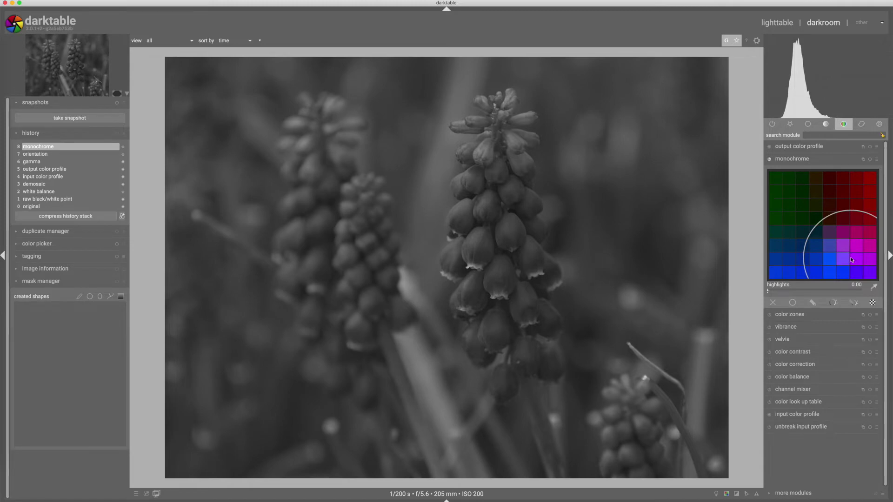
mouse_move(789, 186)
left_mouse_down()
mouse_move(780, 183)
mouse_move(816, 222)
left_mouse_up()
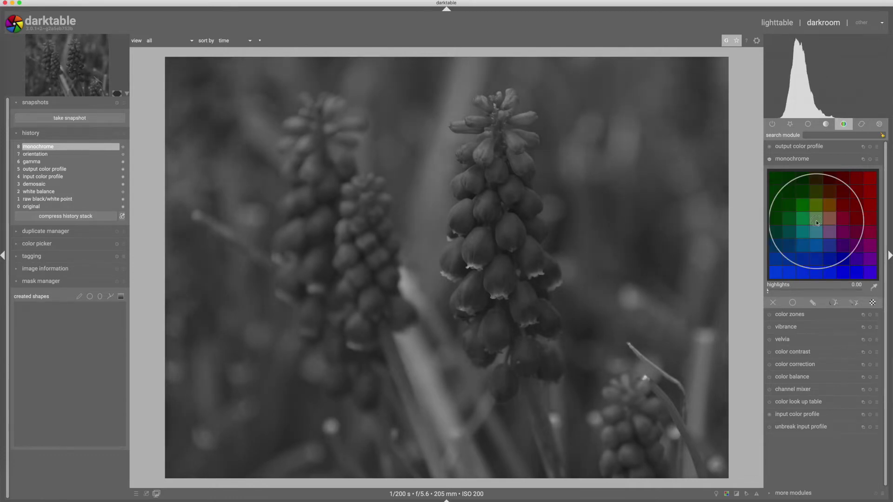
scroll(816, 223, "down", 2)
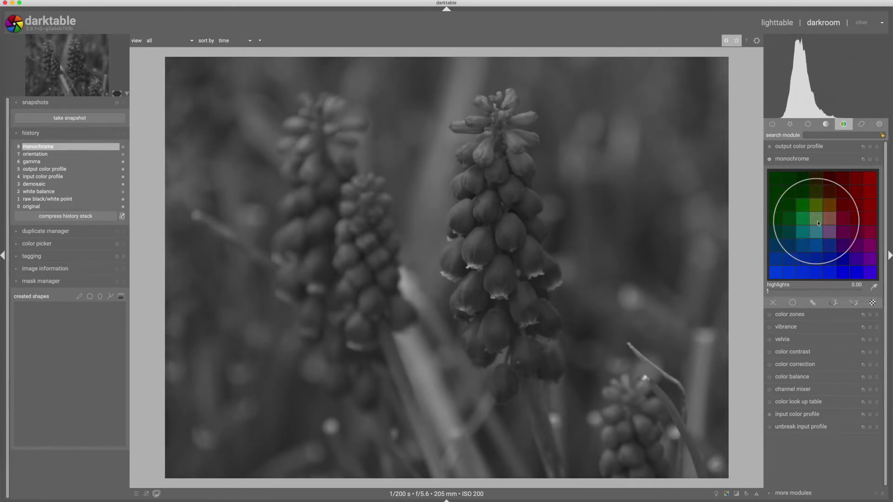
Step: Shrink the monochrome filter, centre it on magenta, then step history back to orientation
scroll(818, 223, "down", 4)
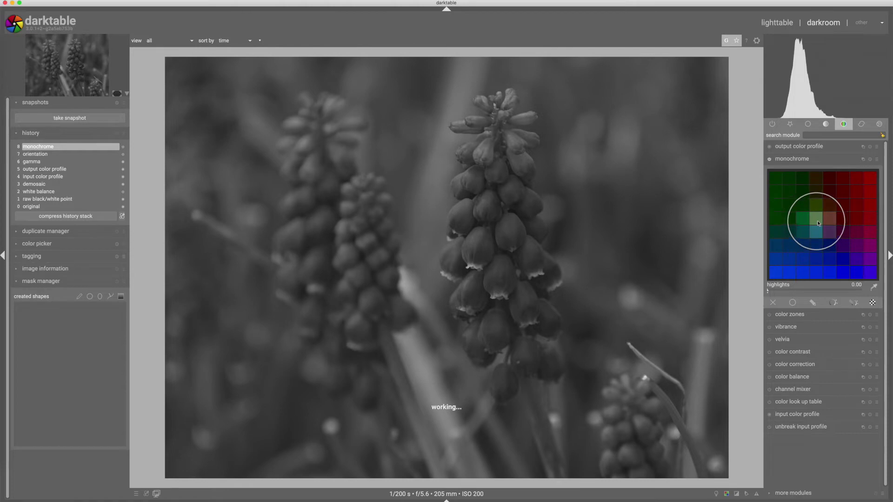
left_click(840, 245)
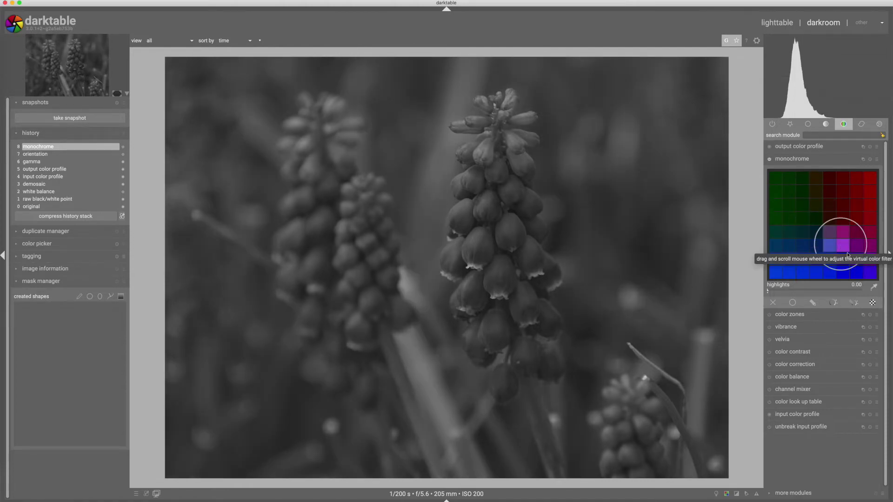
left_click(848, 255)
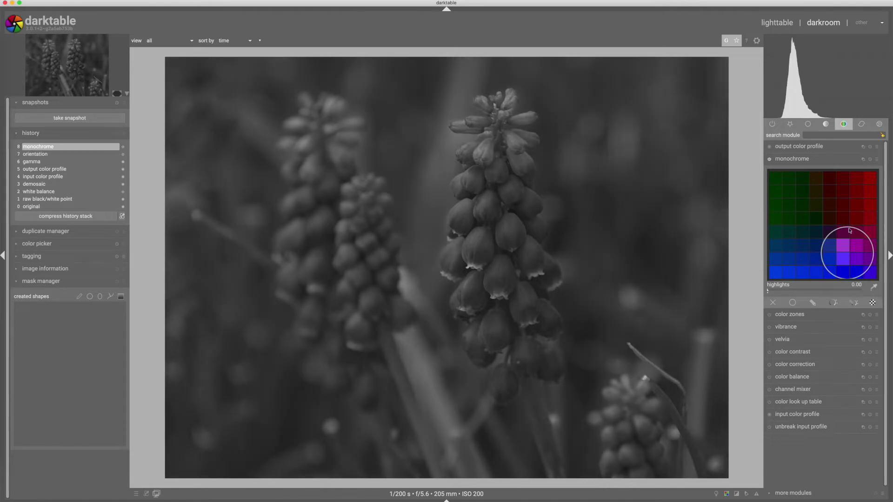
left_click(804, 205)
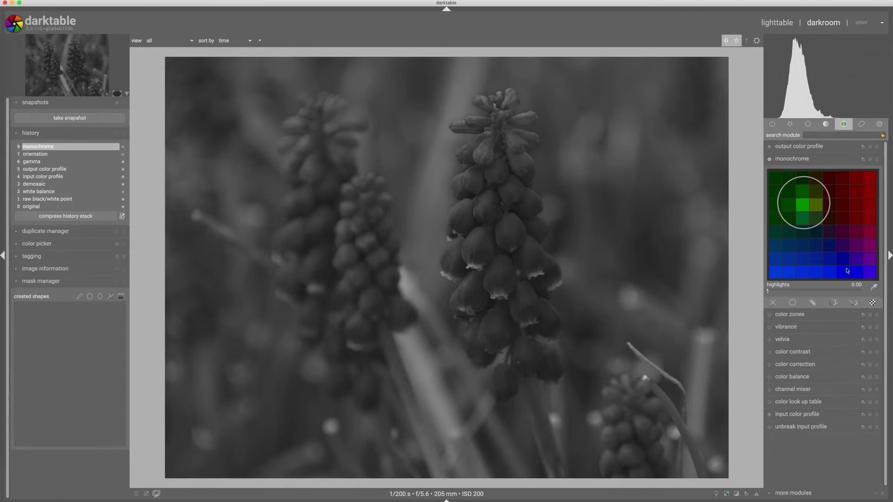
left_click(851, 247)
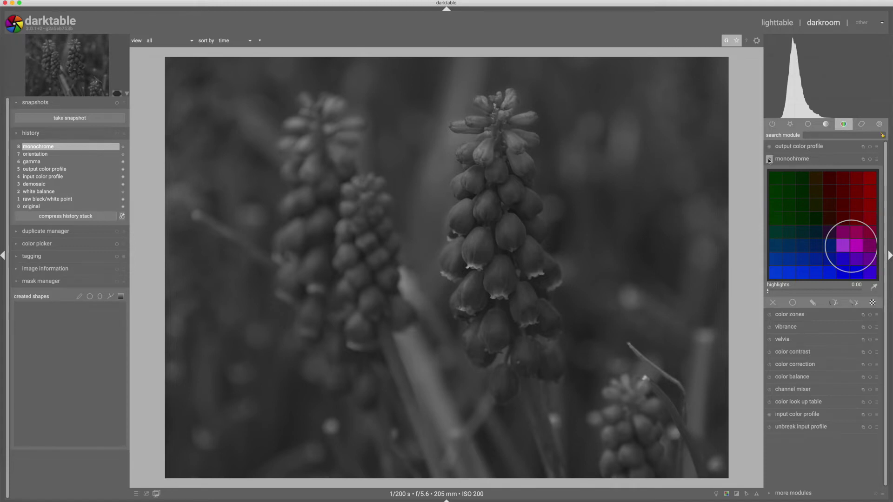
left_click(41, 154)
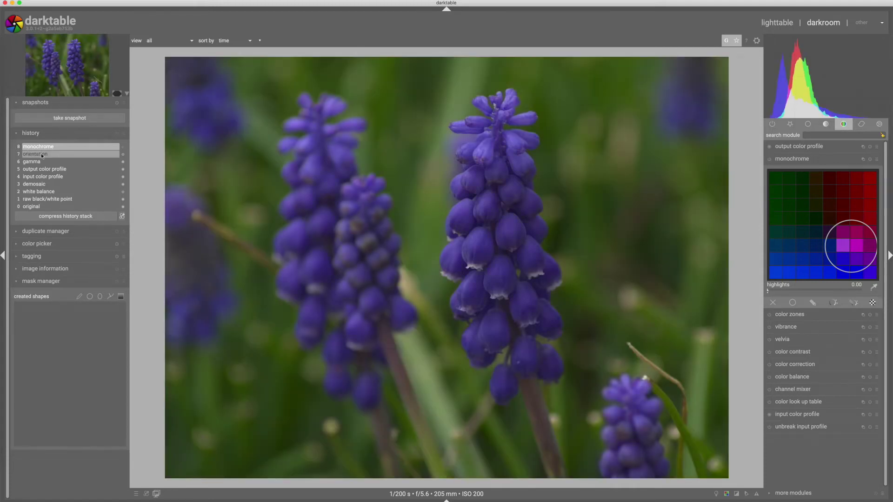
Step: Compress history to drop the monochrome step and set the channel mixer destination to gray
left_click(67, 216)
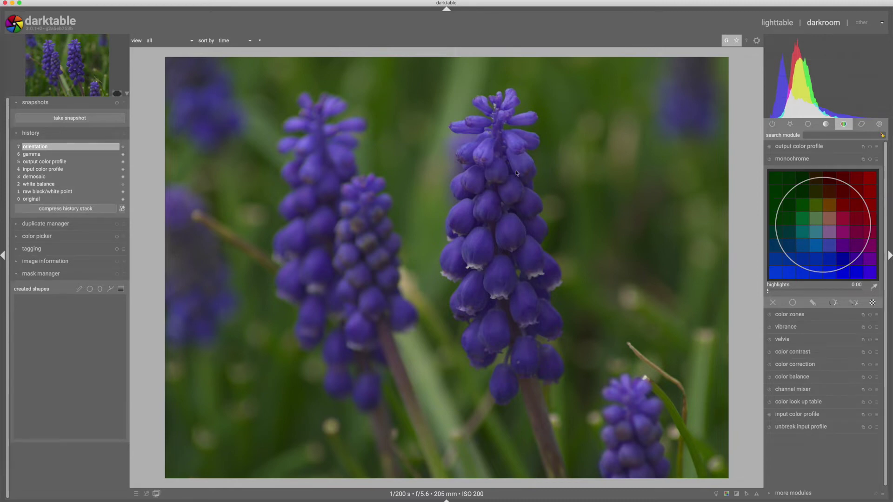
left_click(802, 159)
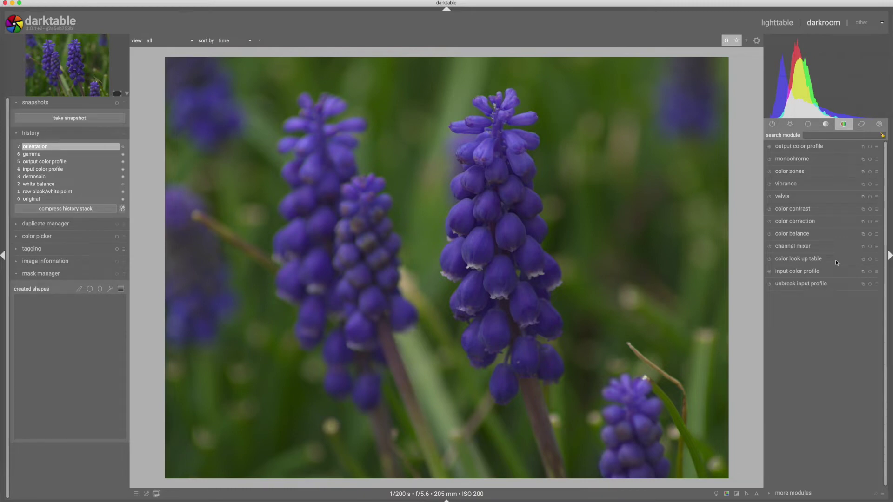
left_click(791, 246)
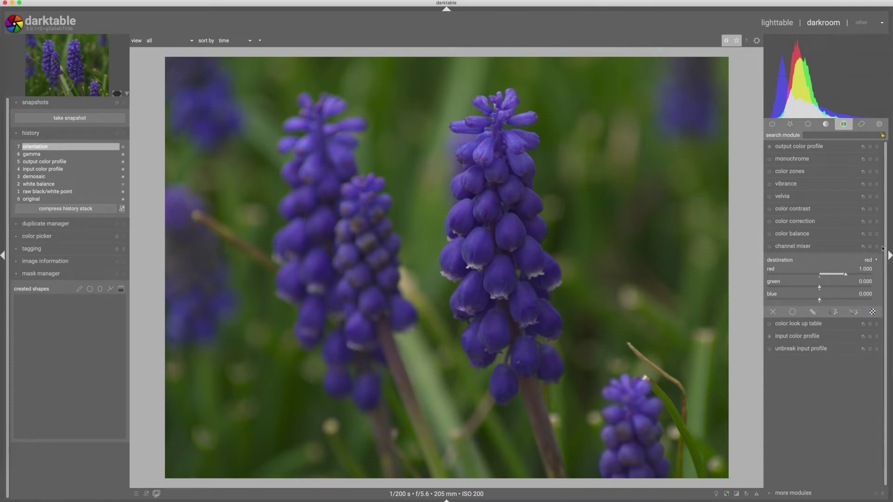
left_click(878, 261)
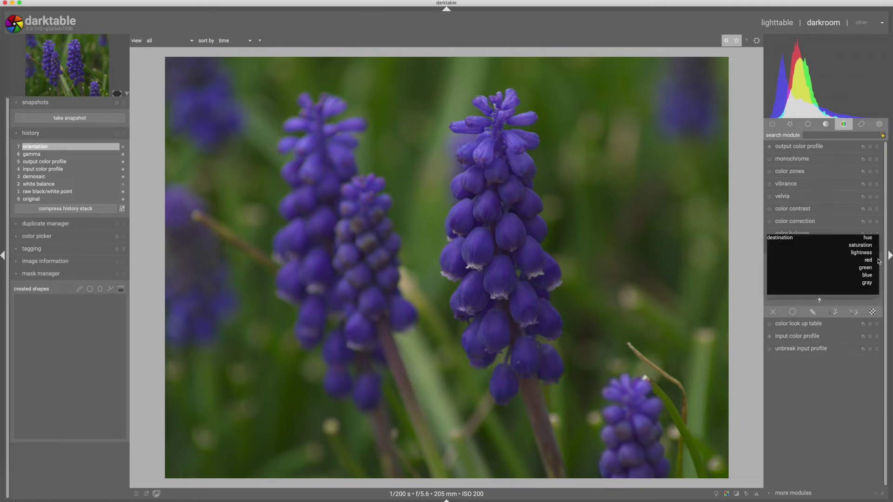
left_click(869, 283)
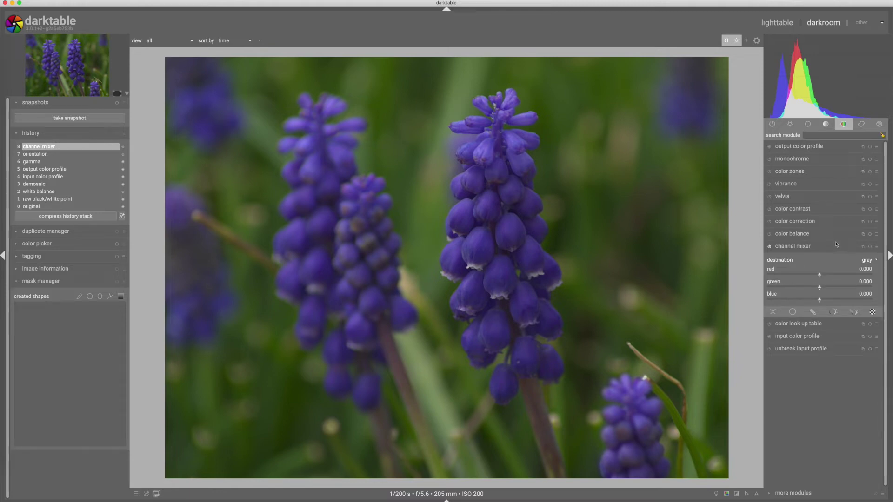
left_click(877, 247)
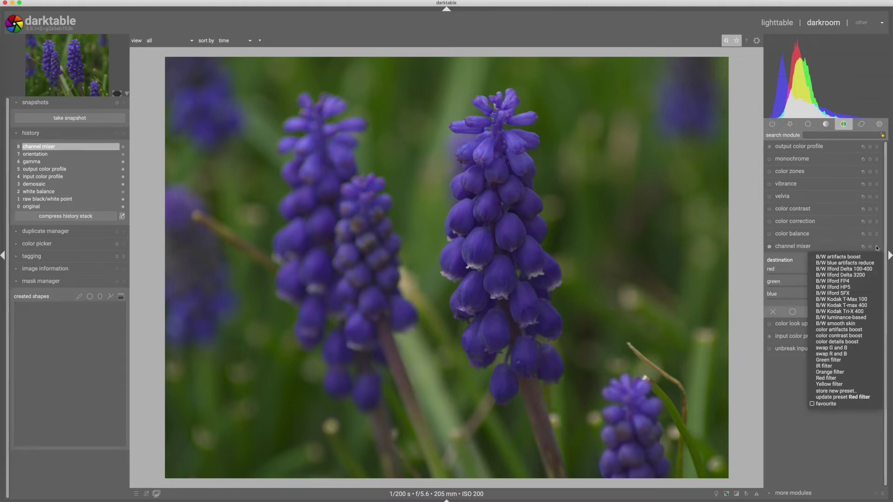
Step: Try the channel mixer's Green, Orange and Red filter presets, keeping gray as the output
left_click(839, 360)
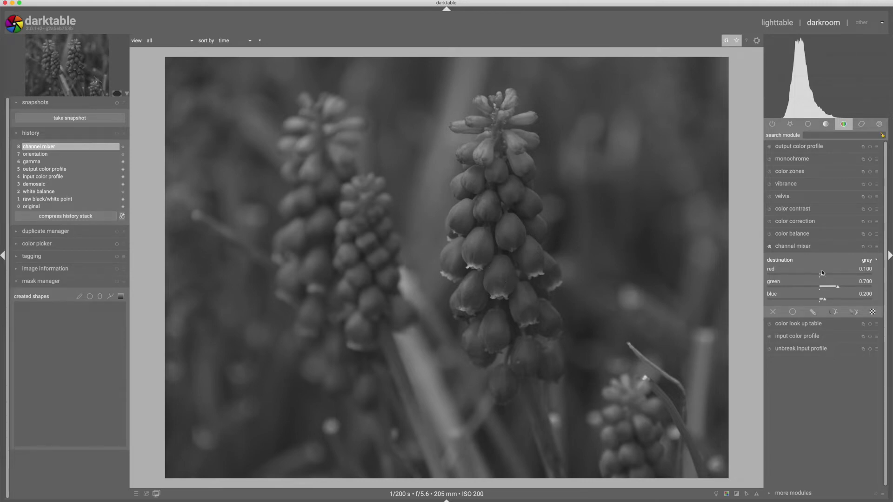
left_click(876, 247)
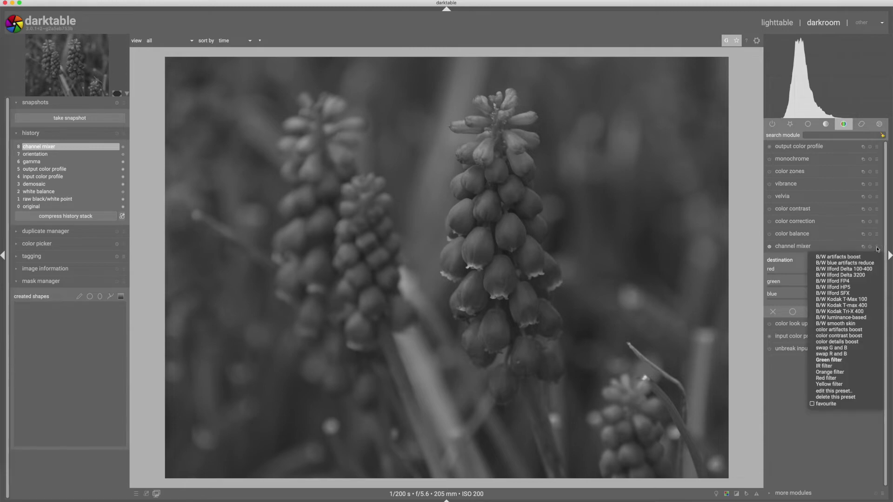
left_click(843, 373)
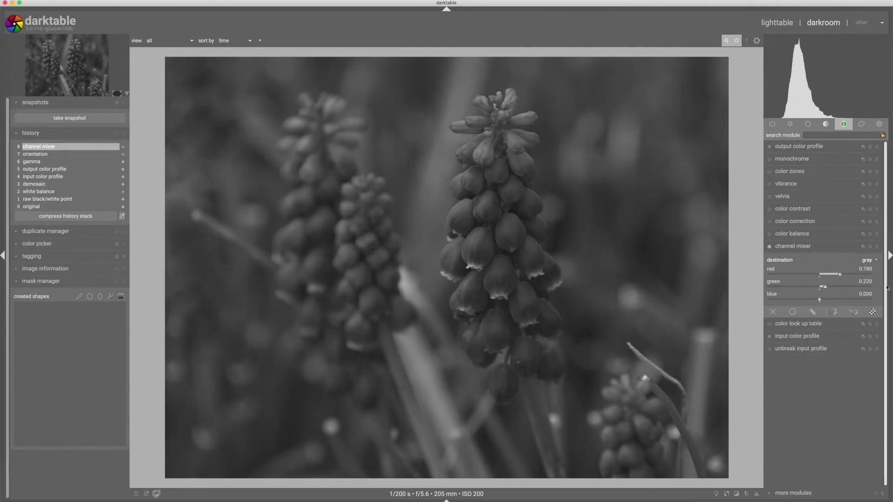
left_click(877, 261)
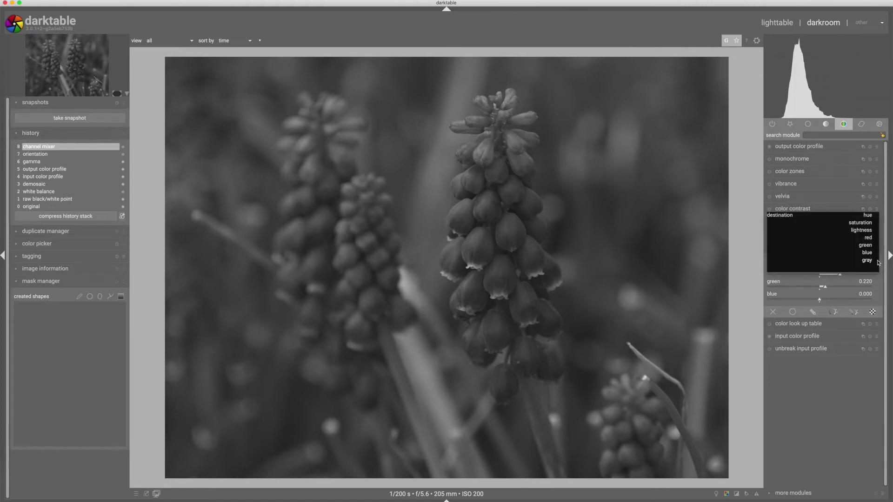
left_click(878, 262)
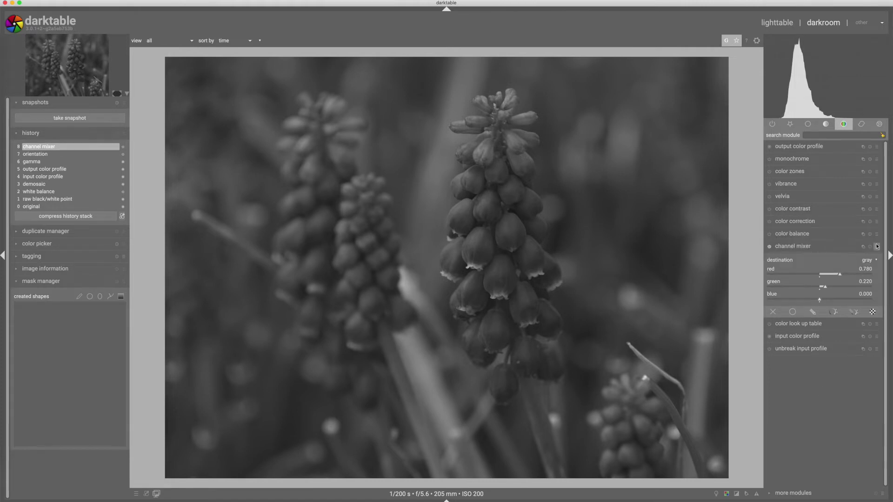
left_click(877, 247)
left_click(830, 377)
left_click(876, 246)
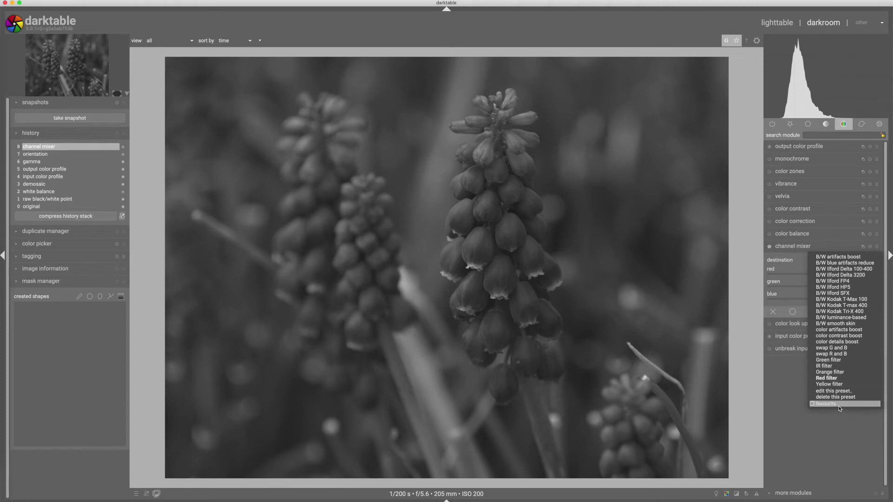
left_click(833, 383)
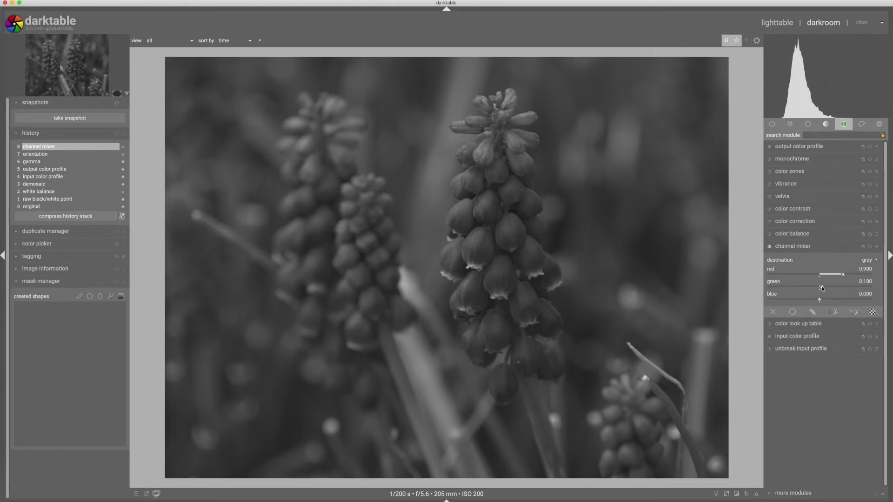
Step: Rough in the gray mix: green below zero, red 0.721, blue about 0.639
left_click_drag(822, 288, 809, 288)
scroll(809, 287, "down", 3)
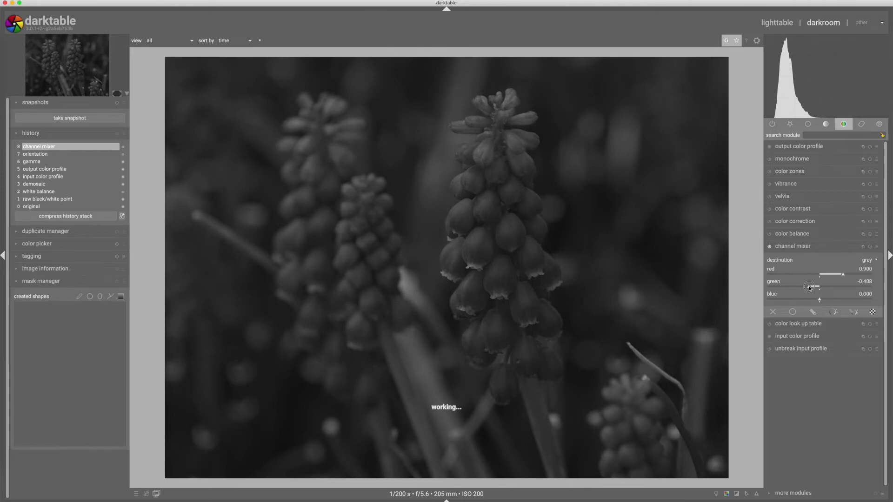
scroll(809, 287, "up", 1)
left_click_drag(820, 300, 836, 300)
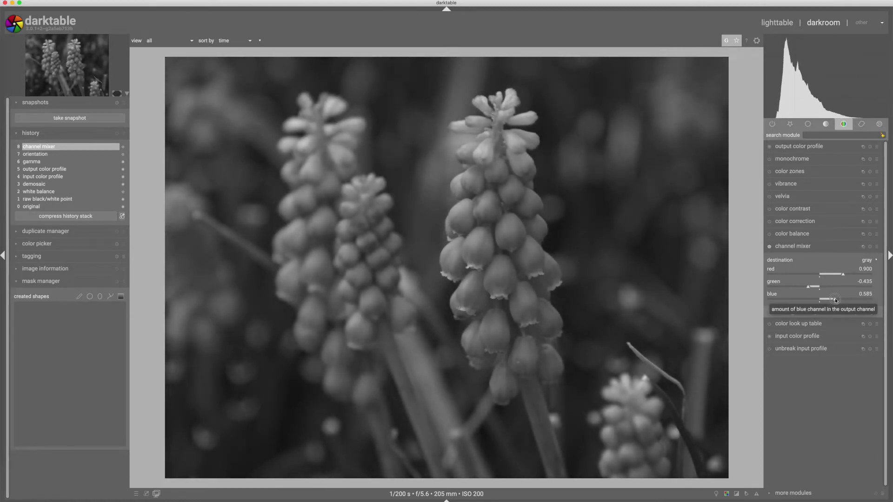
left_click_drag(835, 300, 839, 275)
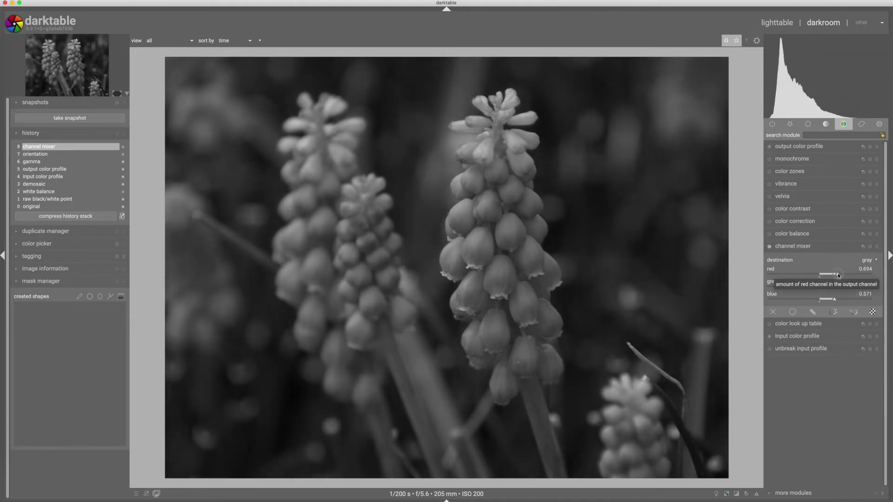
left_click(838, 274)
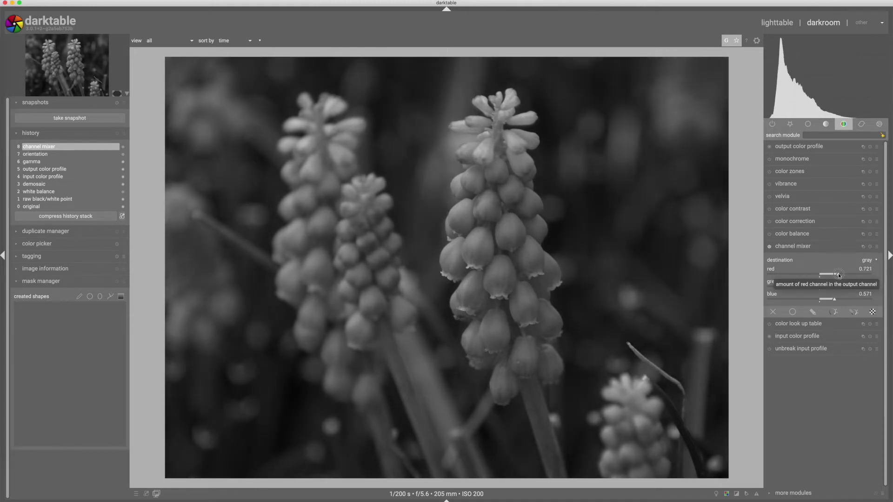
left_click(836, 300)
left_click(837, 299)
Step: Settle the gray mix at green -0.517, blue 0.762 and red 0.776
left_click(805, 287)
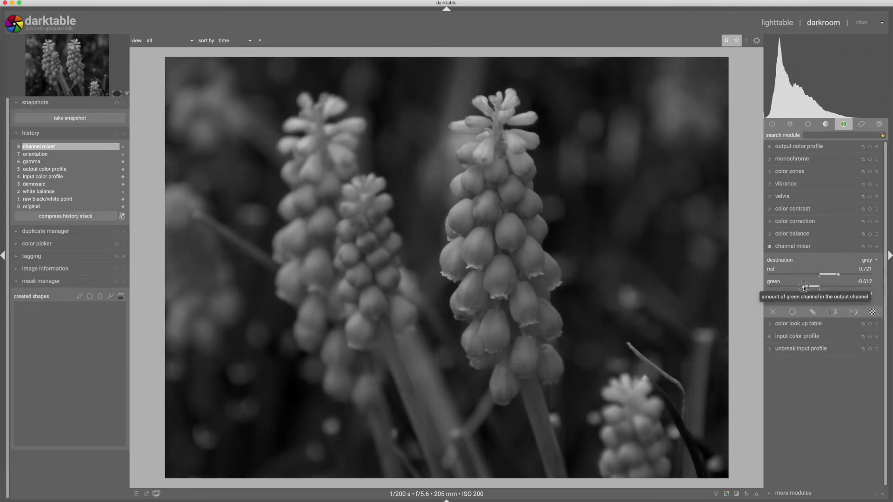
left_click(803, 286)
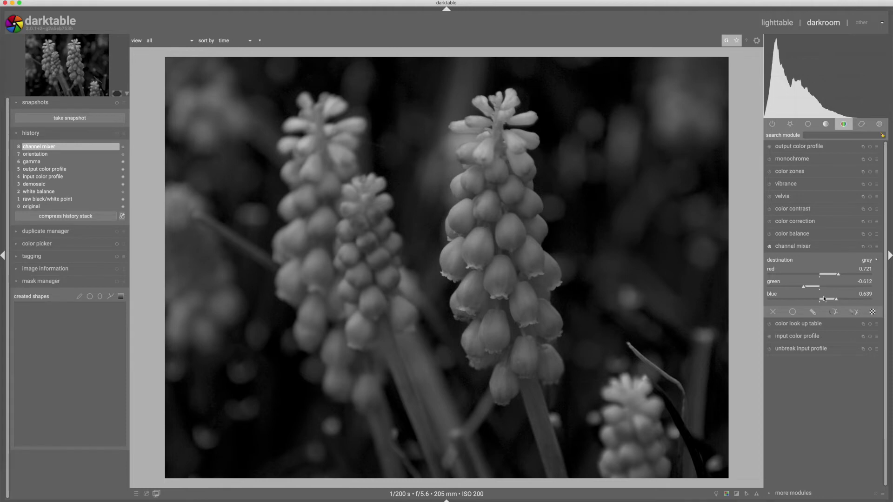
left_click(836, 299)
left_click_drag(804, 288, 806, 289)
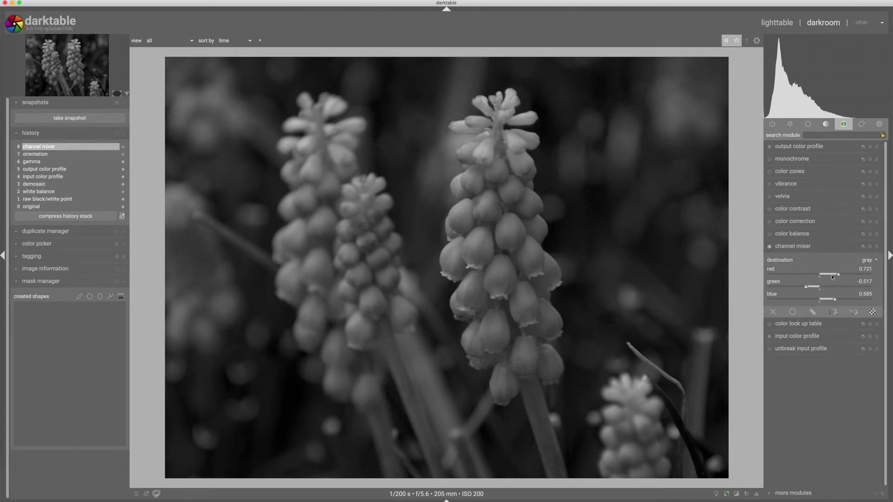
left_click(837, 300)
left_click(839, 301)
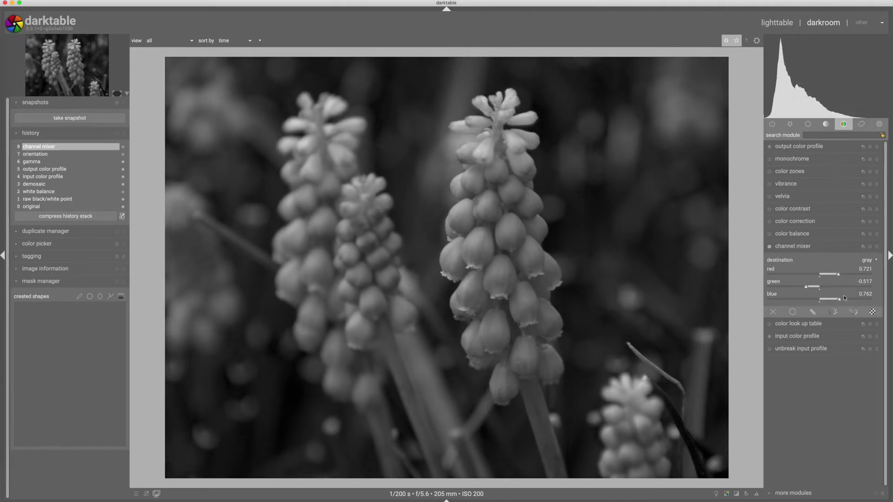
left_click(840, 274)
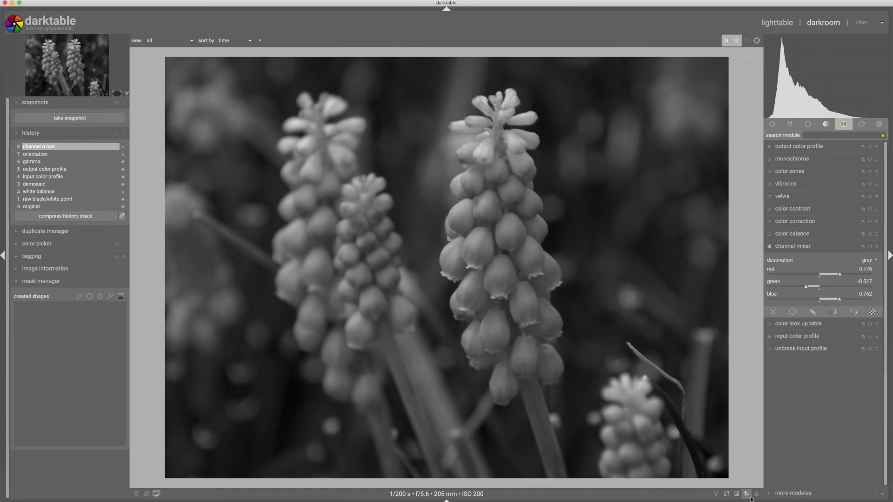
Step: With the over/under-exposure indicator on, retune green to -0.562 and blue to 0.832, then turn it off
left_click(736, 495)
scroll(838, 301, "up", 3)
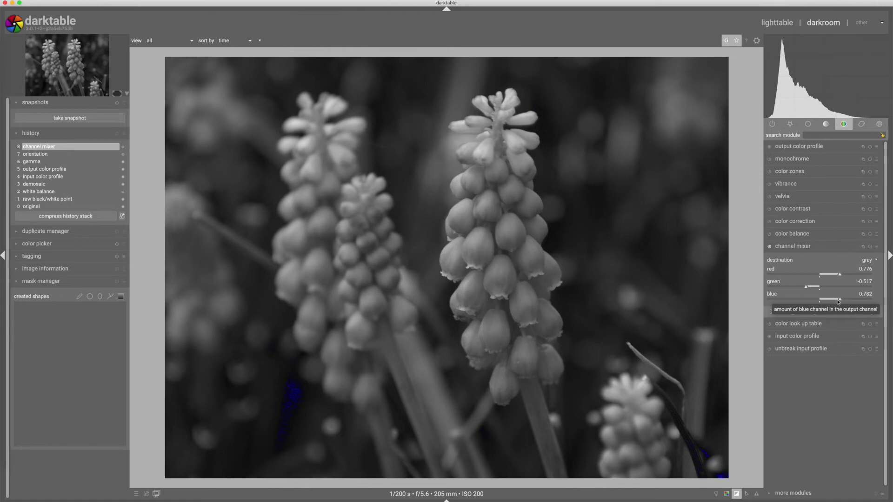
scroll(838, 301, "up", 1)
scroll(838, 302, "up", 1)
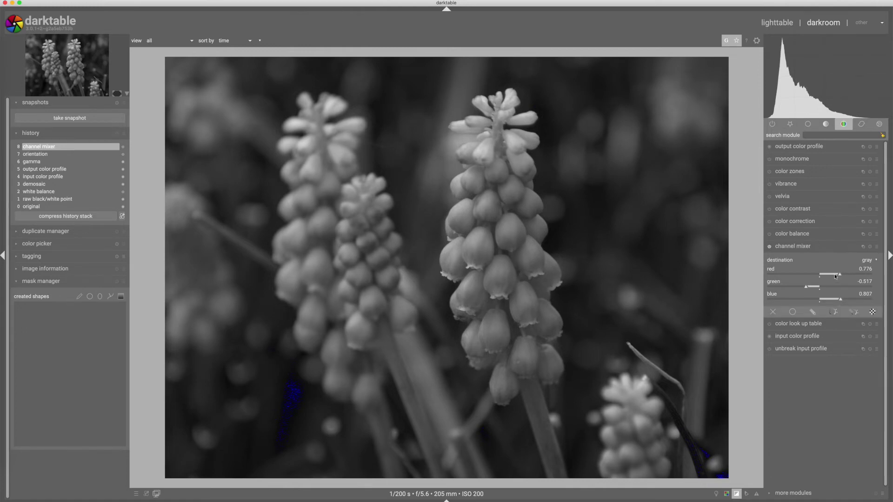
scroll(836, 274, "up", 5)
scroll(835, 274, "up", 2)
scroll(836, 275, "up", 1)
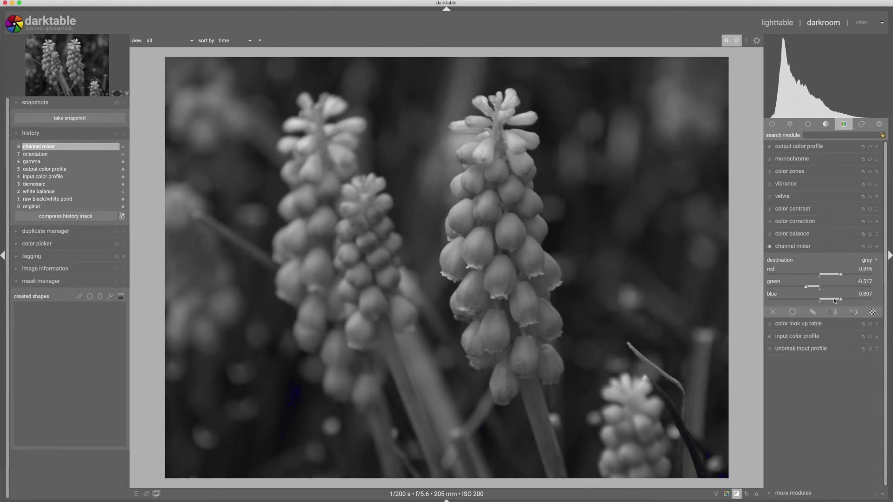
scroll(833, 300, "up", 1)
scroll(834, 300, "up", 3)
scroll(808, 286, "down", 5)
scroll(809, 286, "down", 2)
scroll(809, 289, "down", 4)
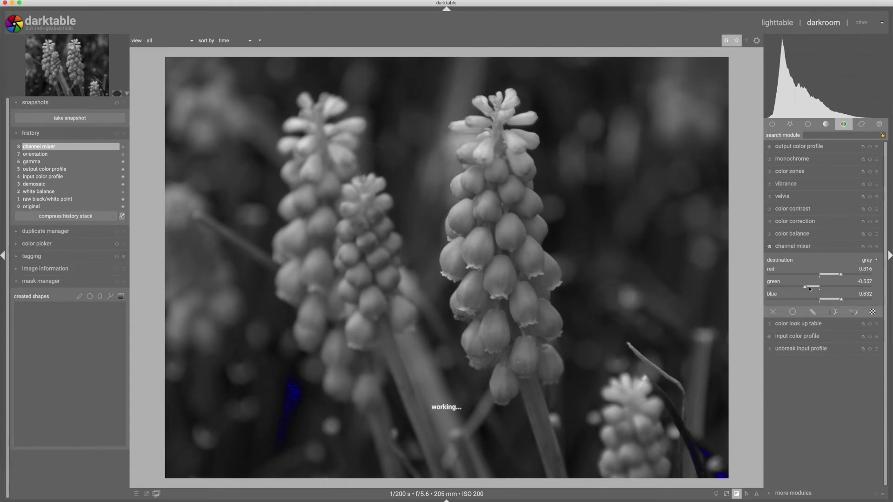
scroll(809, 288, "up", 1)
scroll(809, 289, "up", 1)
left_click(750, 495)
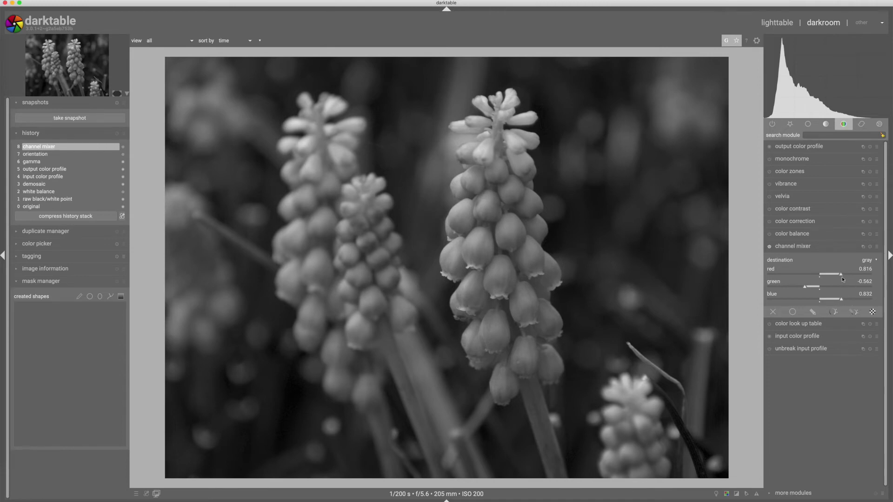
Step: Set the red amount to 0.721 and collapse the channel mixer
left_click_drag(842, 278, 838, 275)
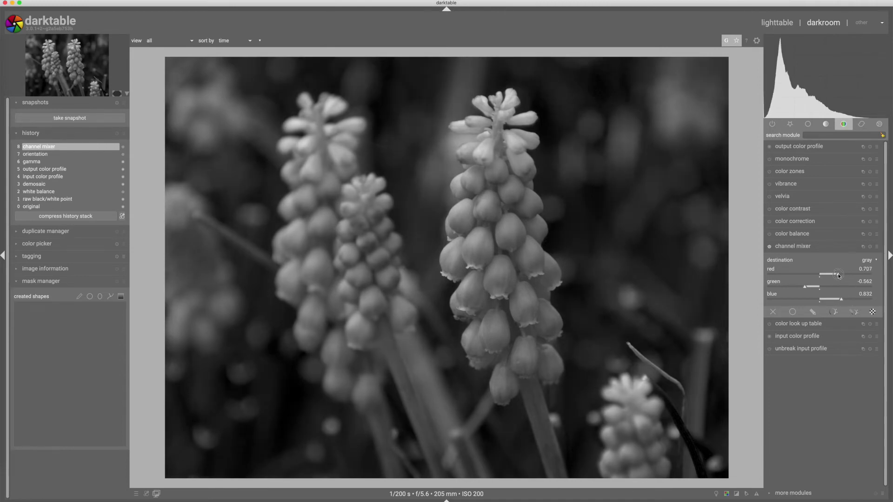
left_click(839, 275)
left_click(785, 247)
Step: Crop to a square framing the two tall hyacinth spikes, then enable local contrast
left_click(788, 123)
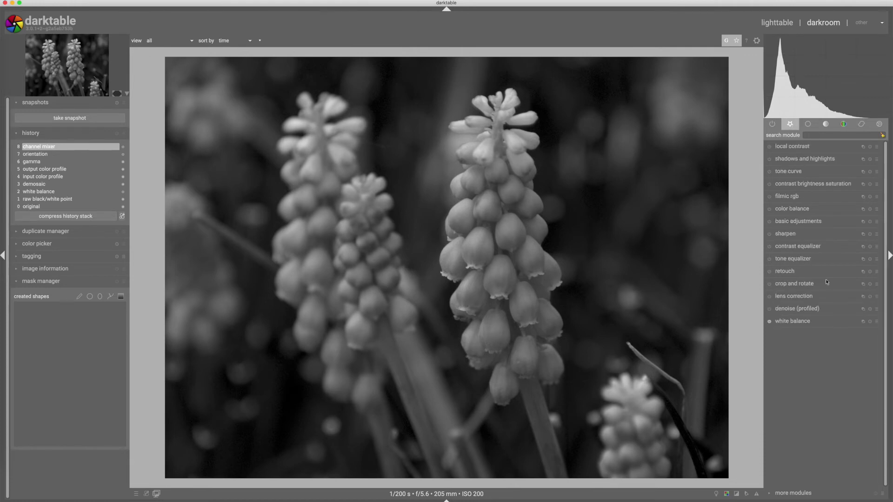
left_click(791, 283)
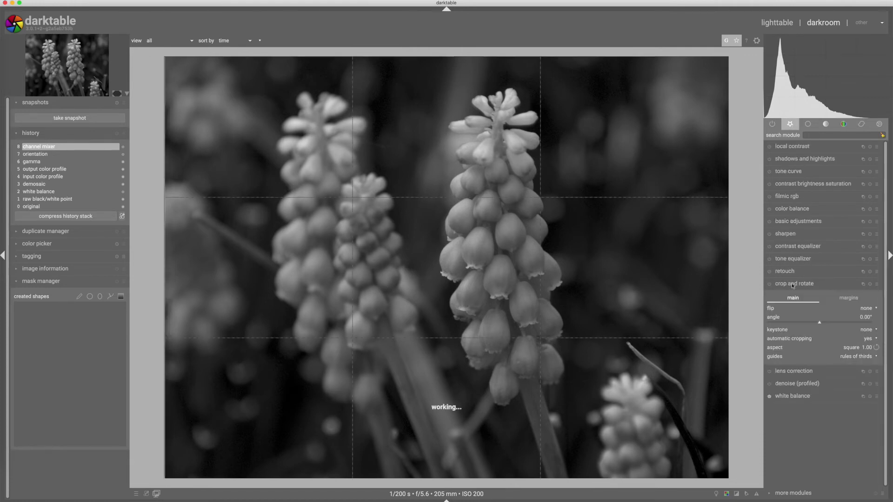
left_click_drag(517, 281, 393, 271)
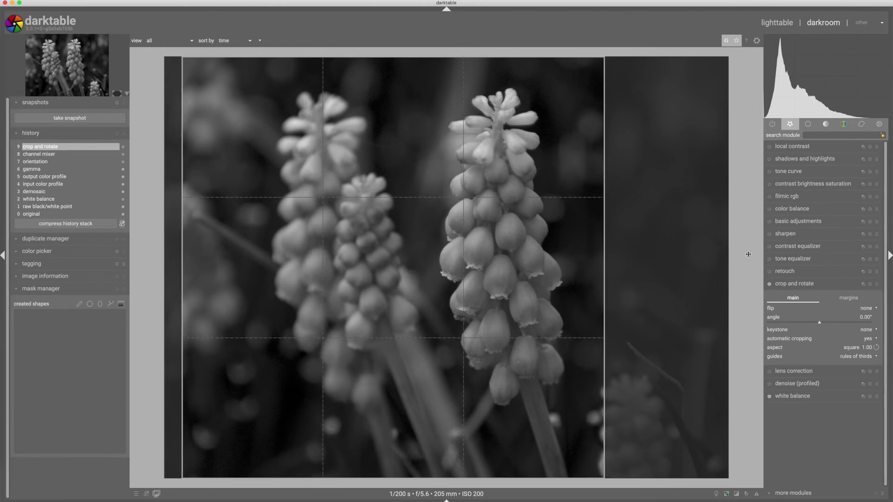
left_click(793, 285)
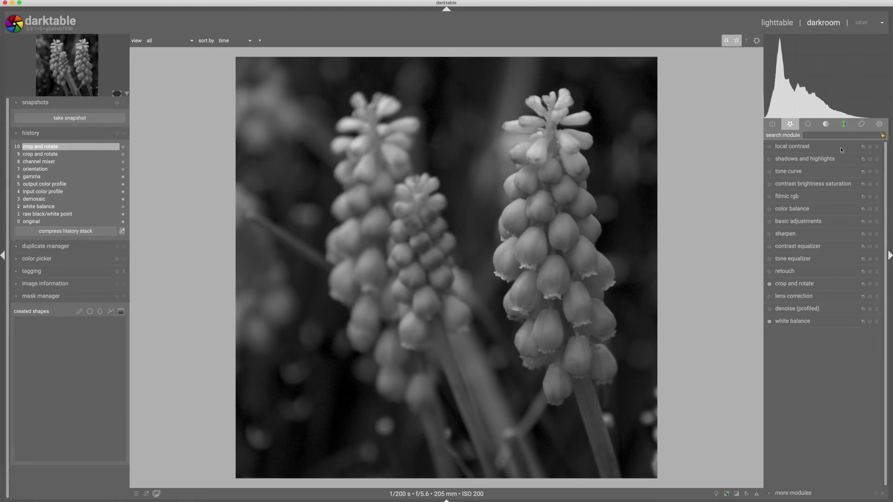
left_click(769, 147)
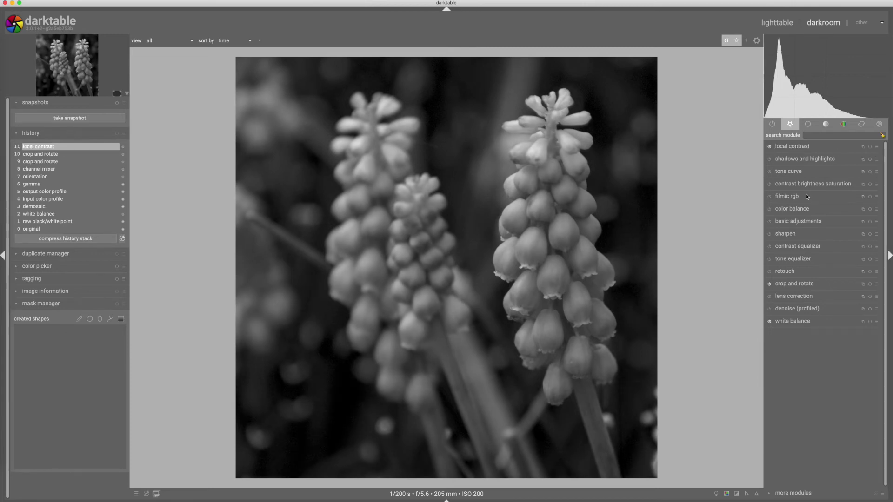
Step: Set local contrast detail to 156% and highlights to 9%
left_click(802, 147)
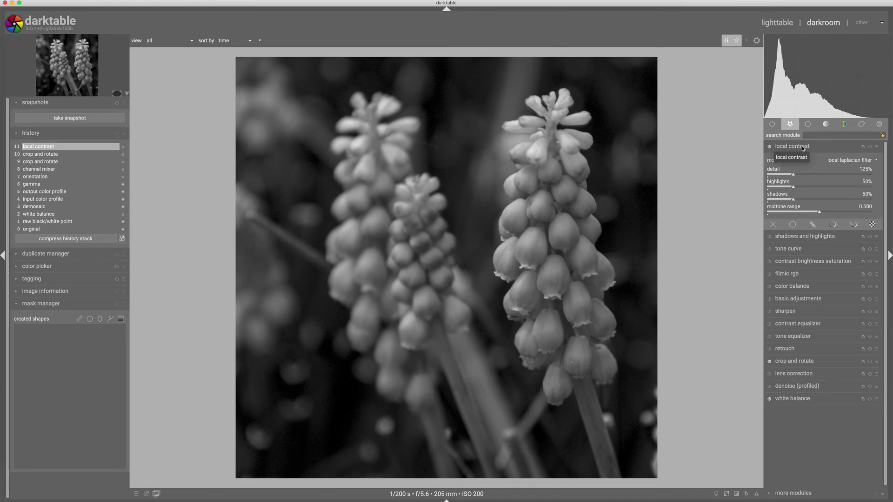
left_click_drag(795, 173, 817, 173)
left_click(787, 174)
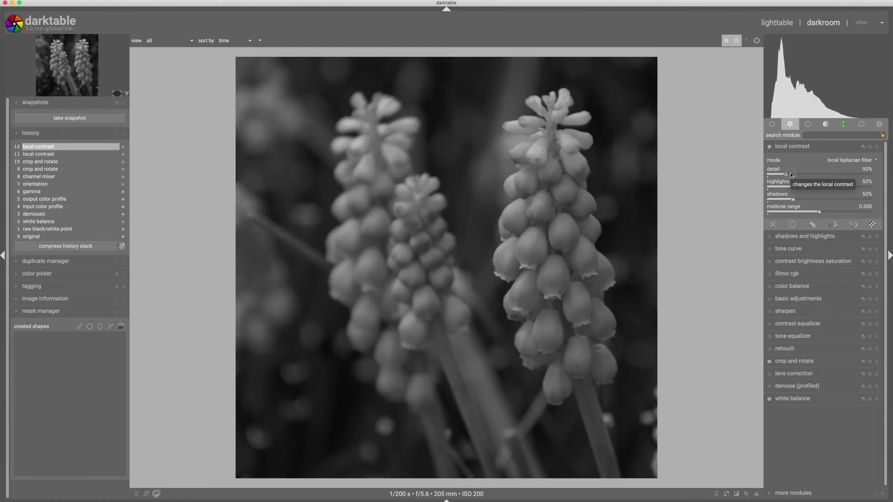
left_click(791, 174)
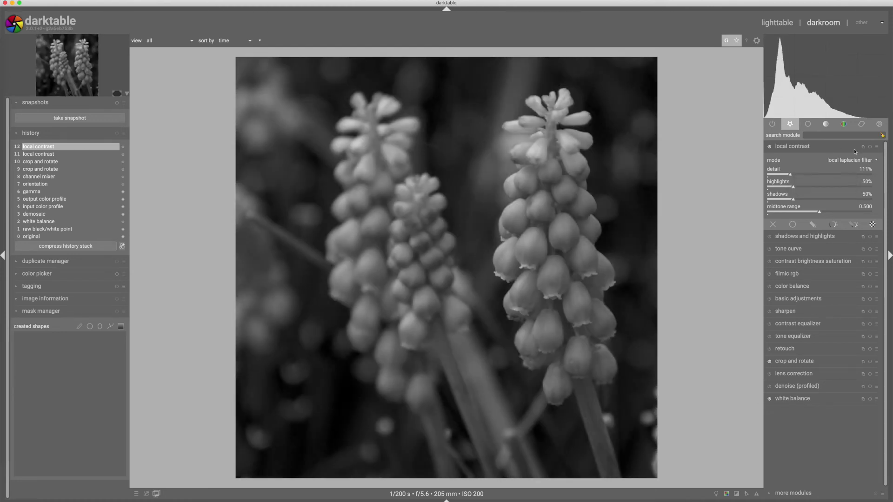
left_click(793, 174)
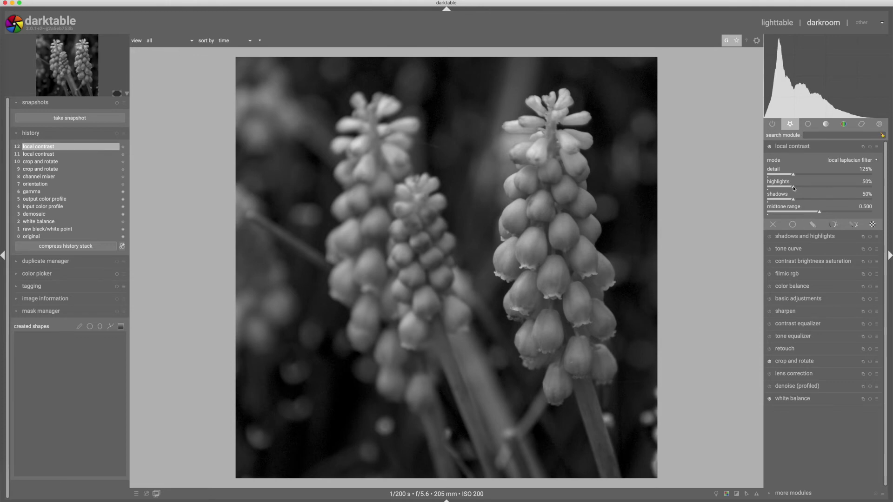
left_click(771, 187)
left_click(770, 187)
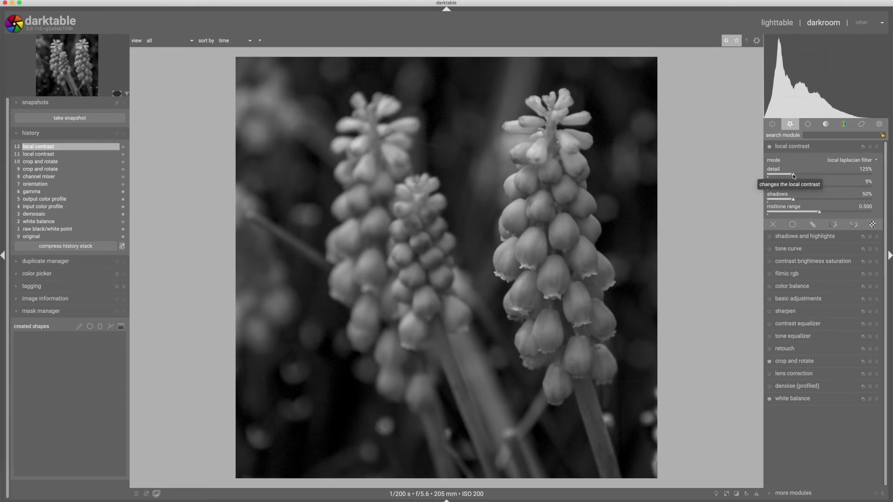
left_click_drag(793, 174, 801, 175)
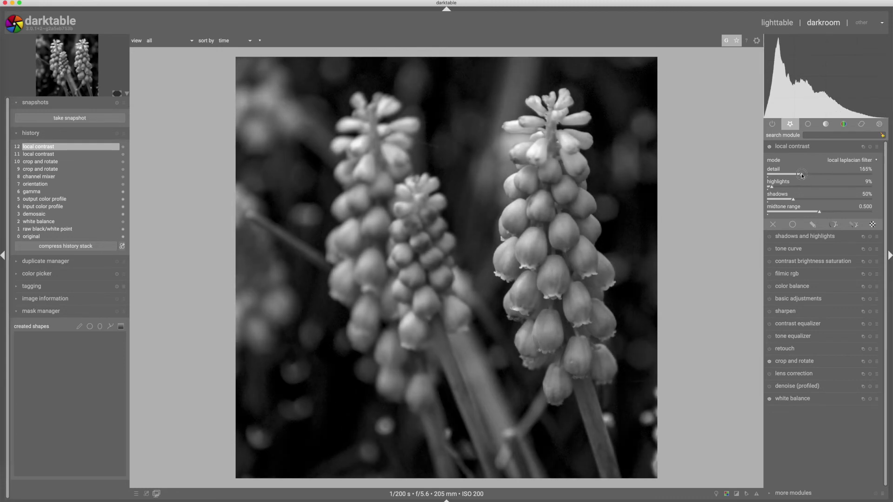
left_click_drag(801, 175, 800, 176)
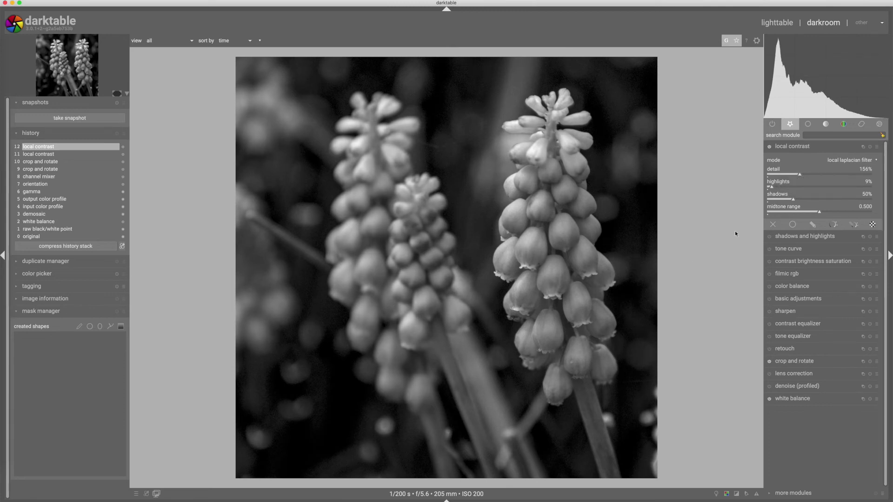
left_click(790, 148)
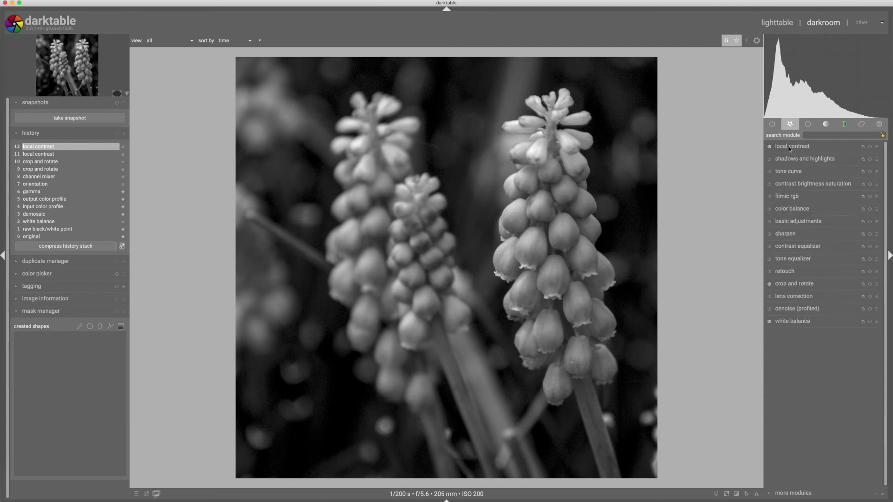
Step: Raise the finest-detail end of the contrast equalizer luma curve and inspect at 100% zoom
left_click(795, 247)
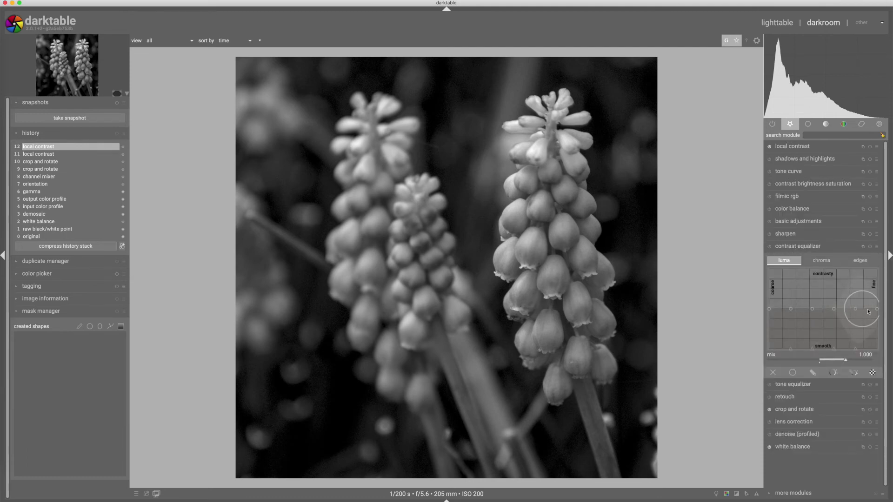
scroll(868, 312, "up", 2)
left_click_drag(868, 311, 870, 294)
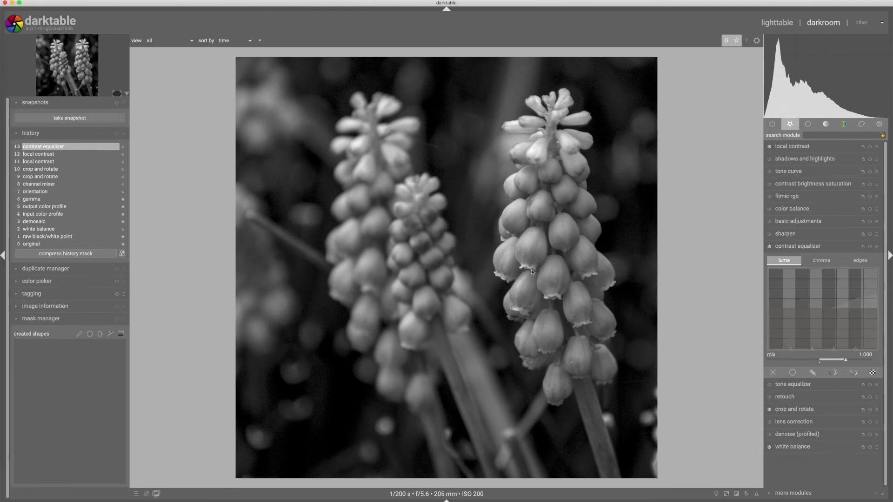
middle_click(549, 266)
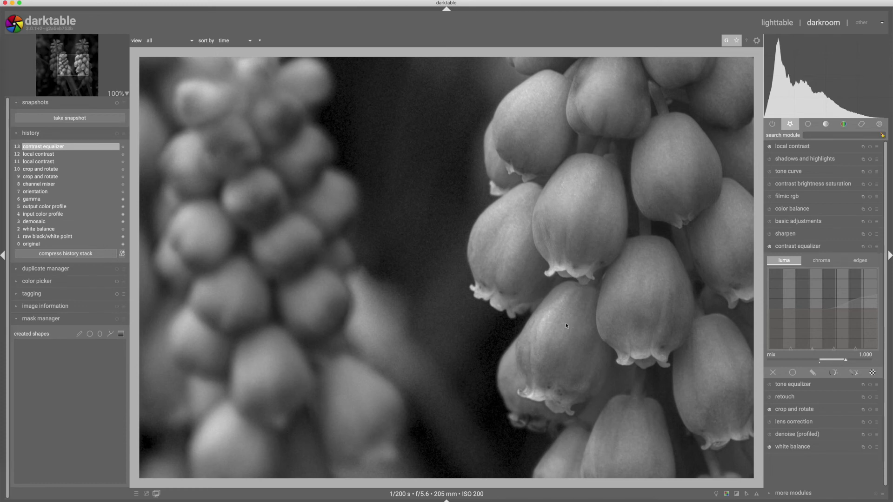
Step: Zoom in on the sharpened hyacinth detail, zoom back out, then step history back to the colour version
scroll(567, 324, "down", 4)
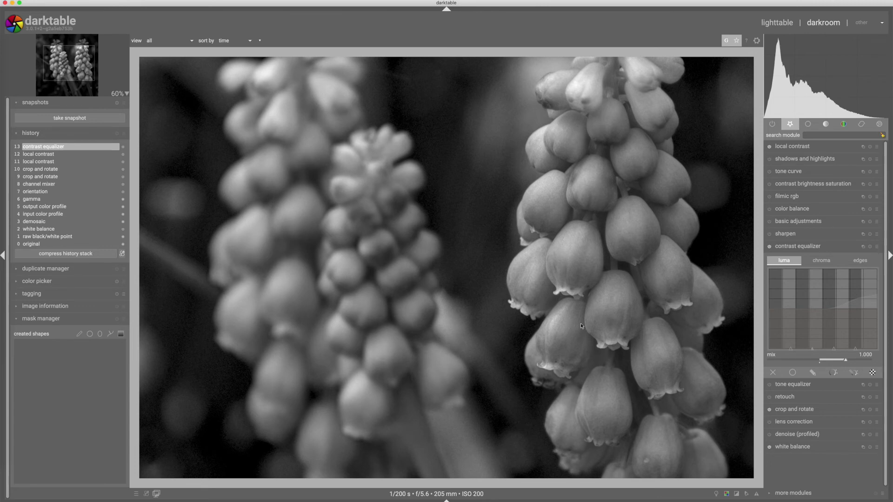
scroll(582, 326, "down", 3)
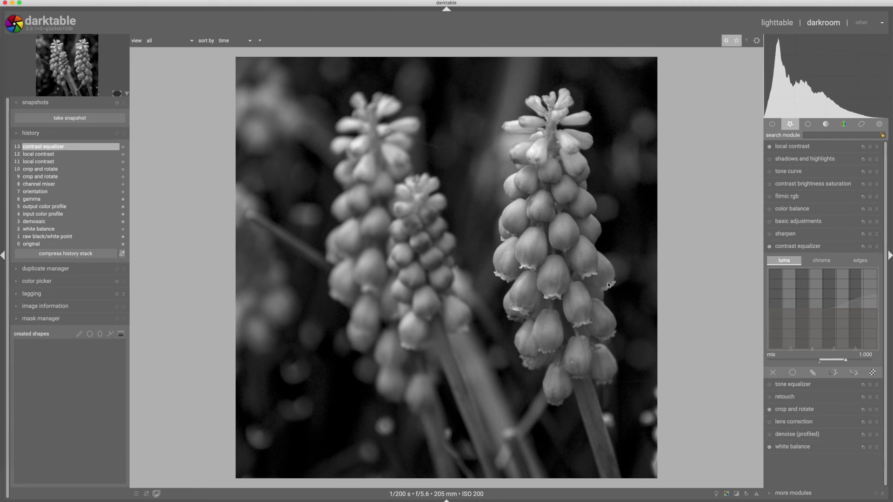
scroll(623, 266, "up", 3)
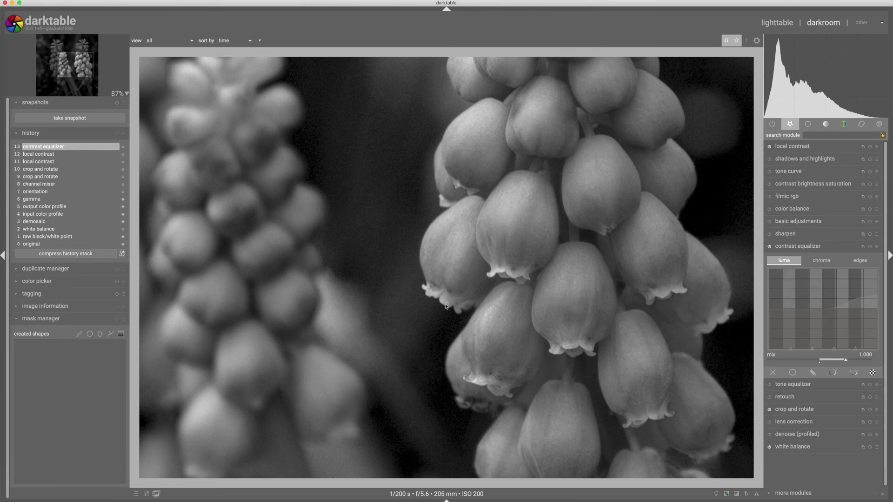
scroll(377, 285, "down", 3)
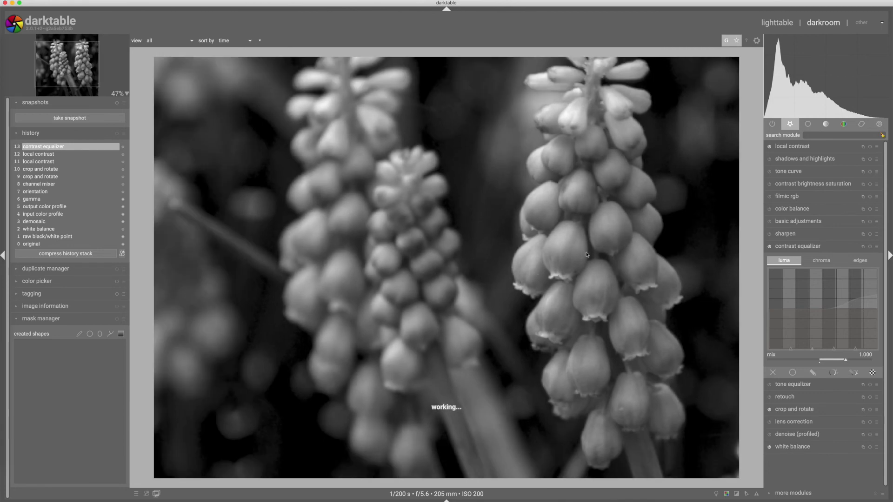
scroll(500, 249, "down", 1)
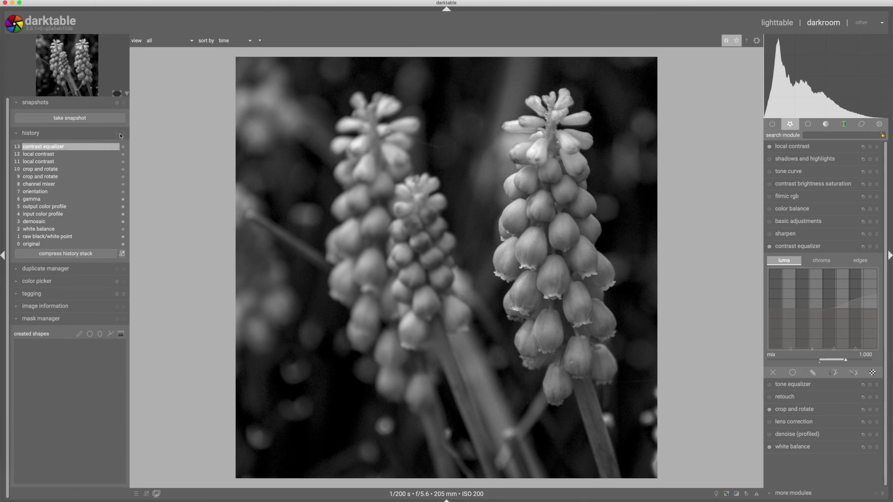
left_click(35, 191)
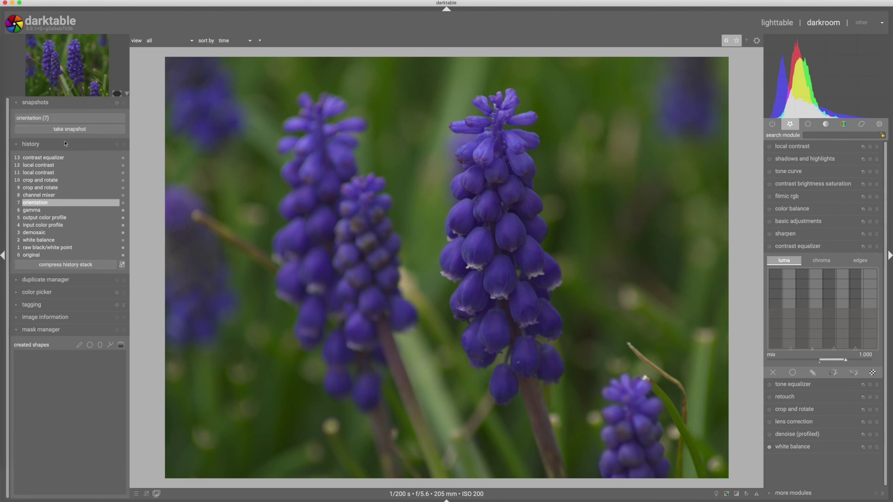
Step: Return to the latest edit and compare it side by side with the colour snapshot, showing mostly black-and-white
left_click(52, 157)
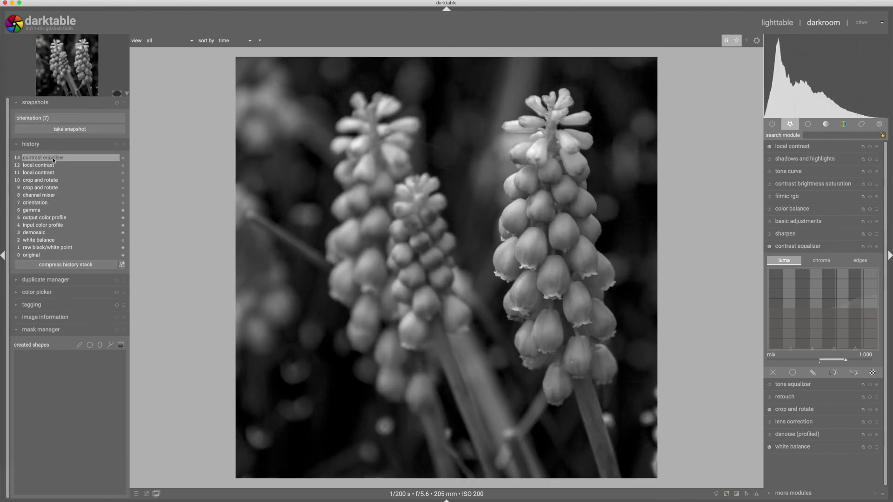
left_click(63, 119)
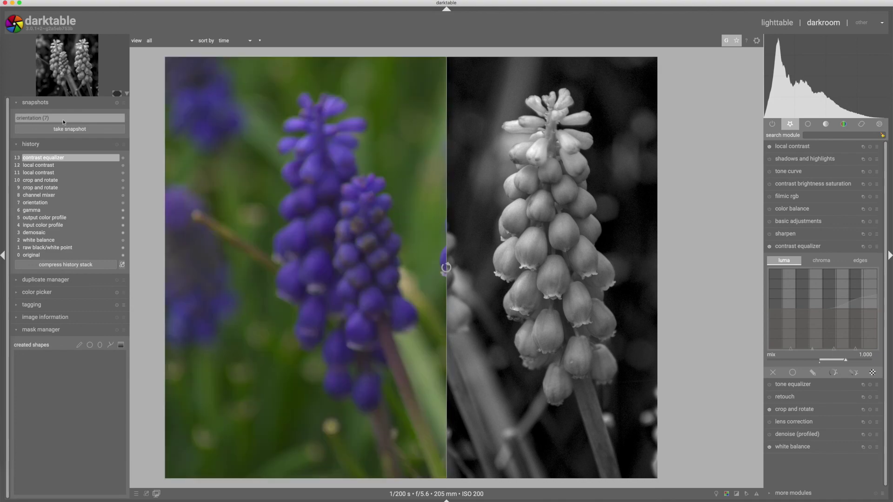
left_click(446, 267)
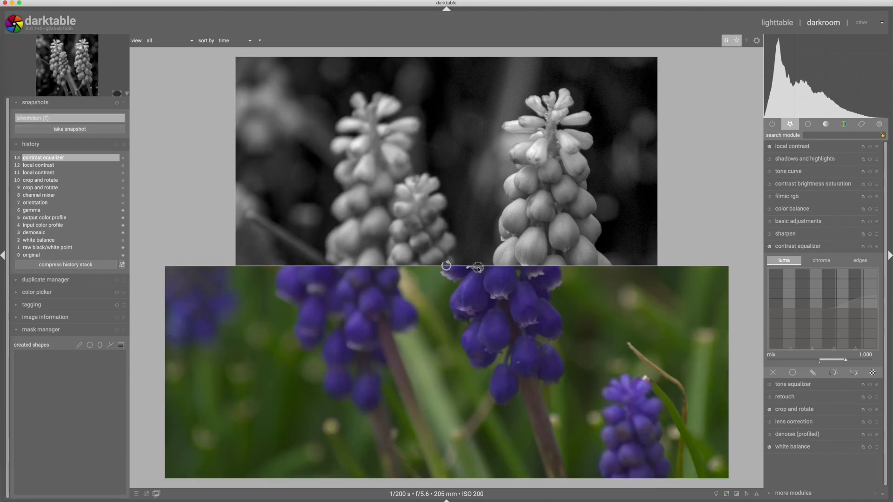
left_click(445, 266)
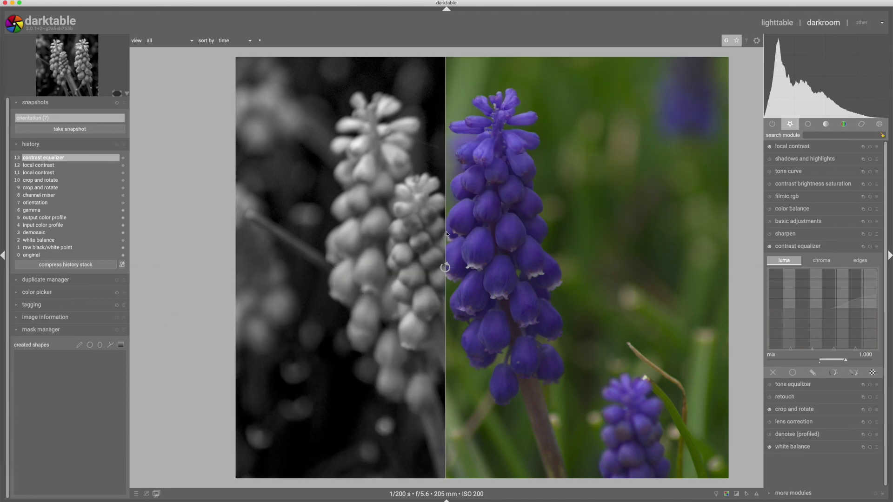
left_click_drag(446, 234, 255, 229)
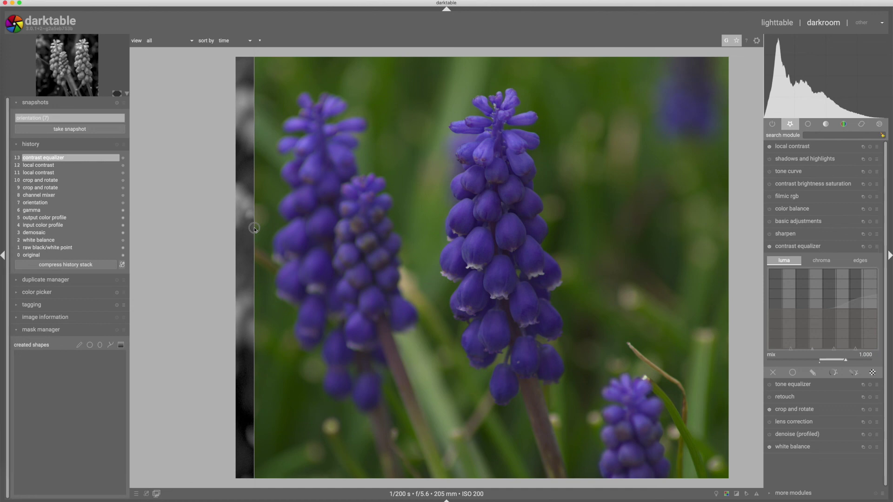
left_click_drag(254, 229, 685, 252)
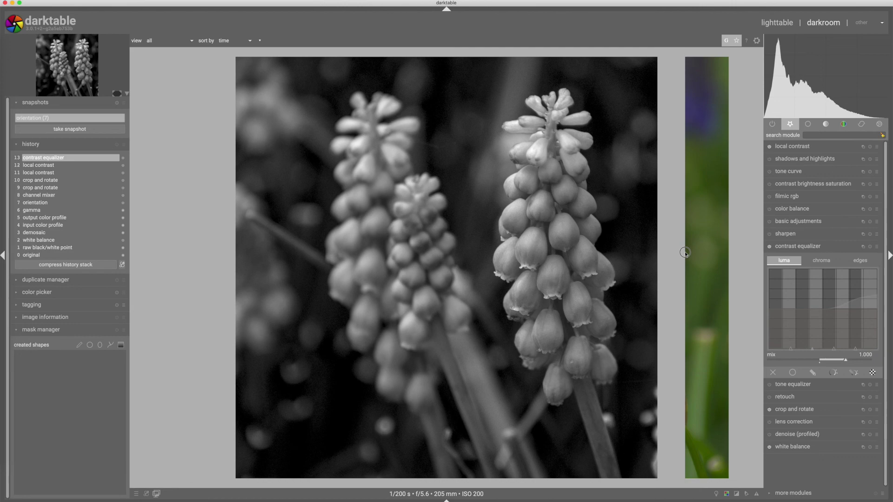
Step: Move the split line left to show mostly the colour original, then close the comparison
left_click_drag(685, 253, 309, 253)
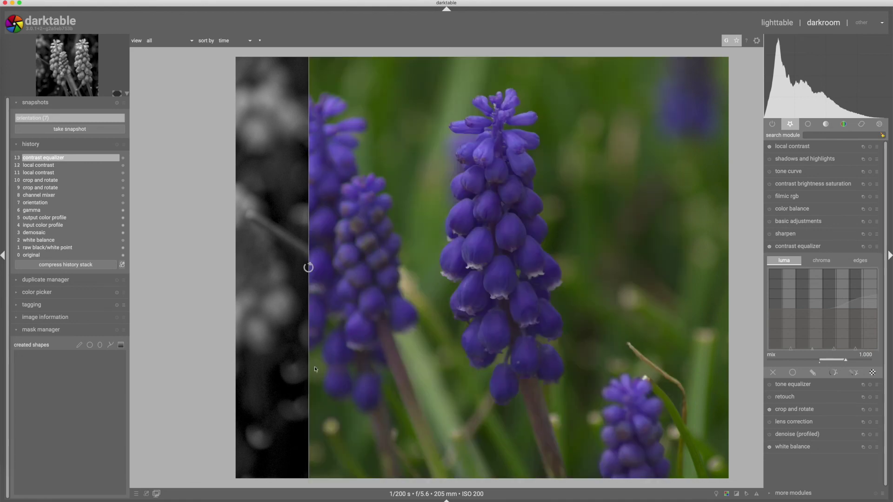
left_click(63, 116)
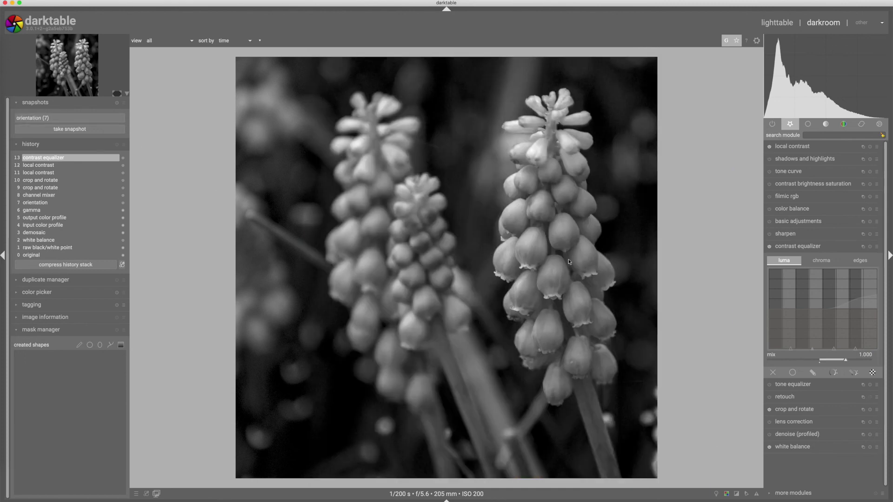